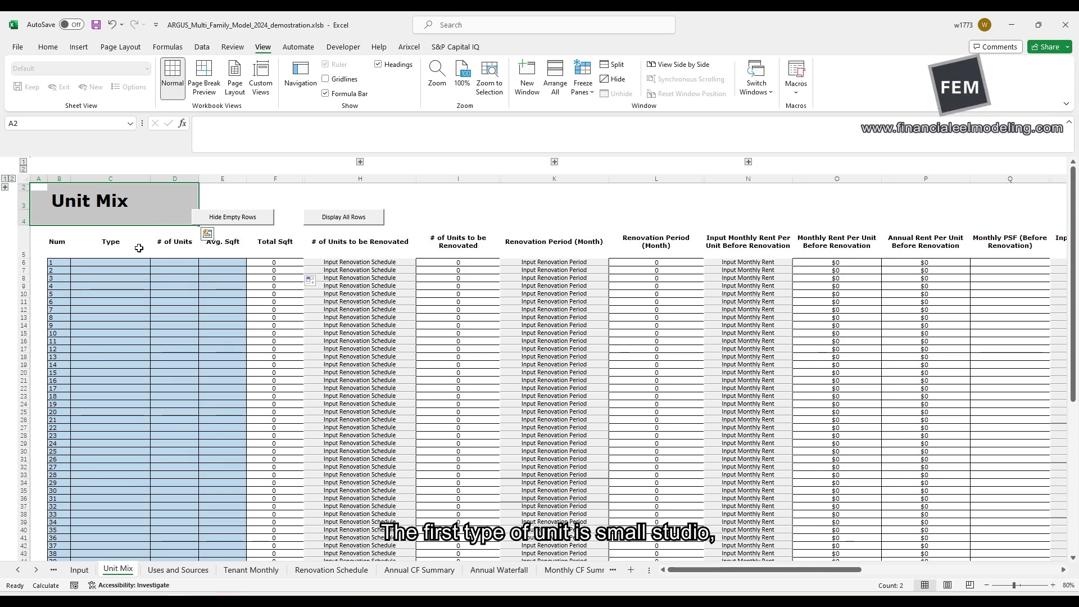
Fill in the first Unit Mix row with type small studio, 27 units and an average of 600 sqft
{"action": "left_click", "coordinate": [113, 262]}
{"action": "type", "text": "small studio"}
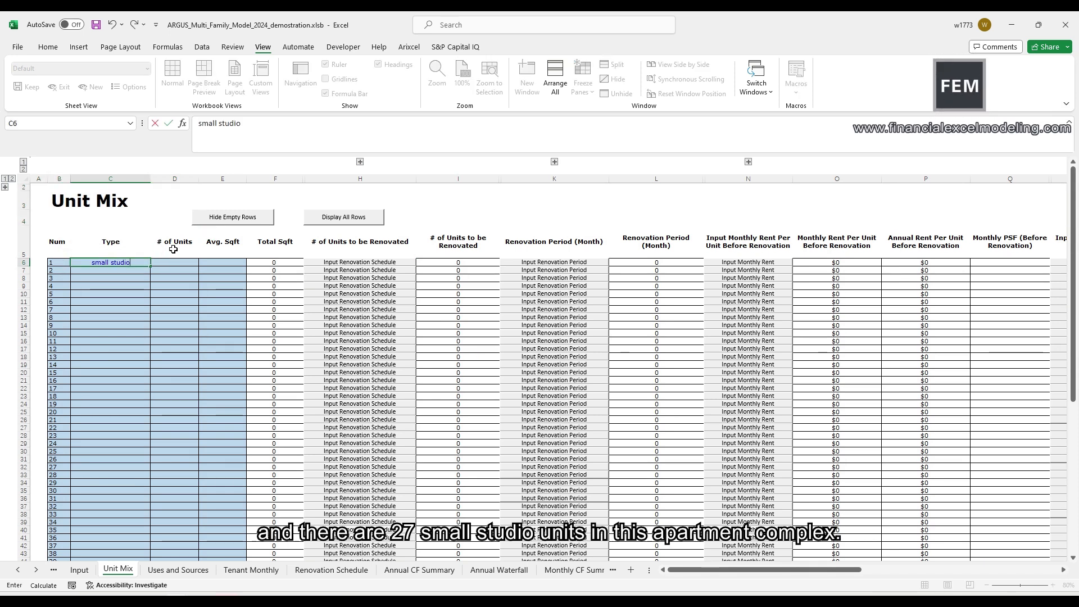
{"action": "key", "text": "Tab"}
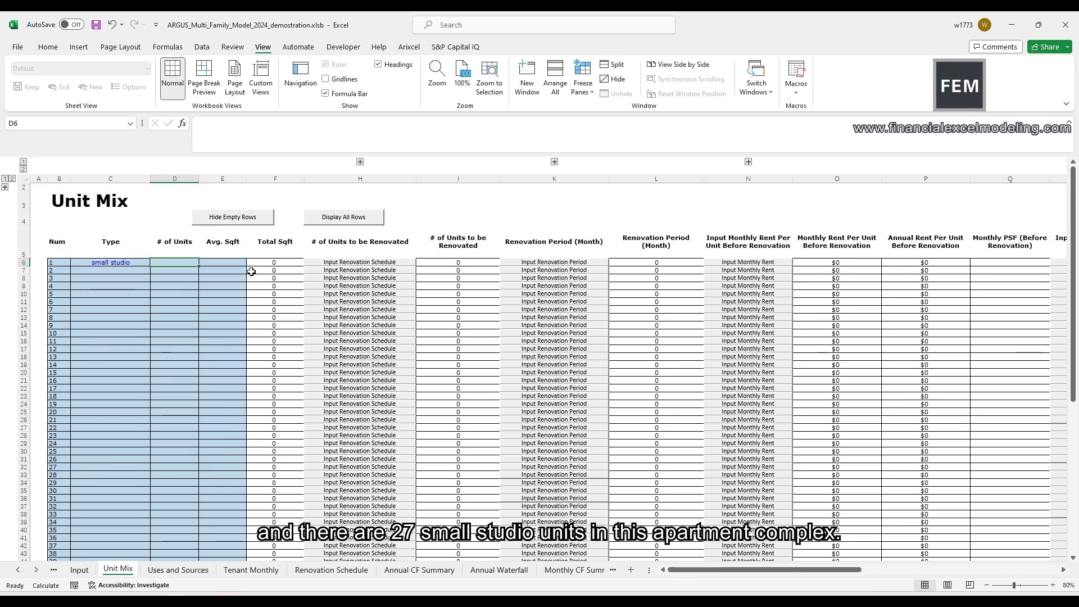
{"action": "type", "text": "27"}
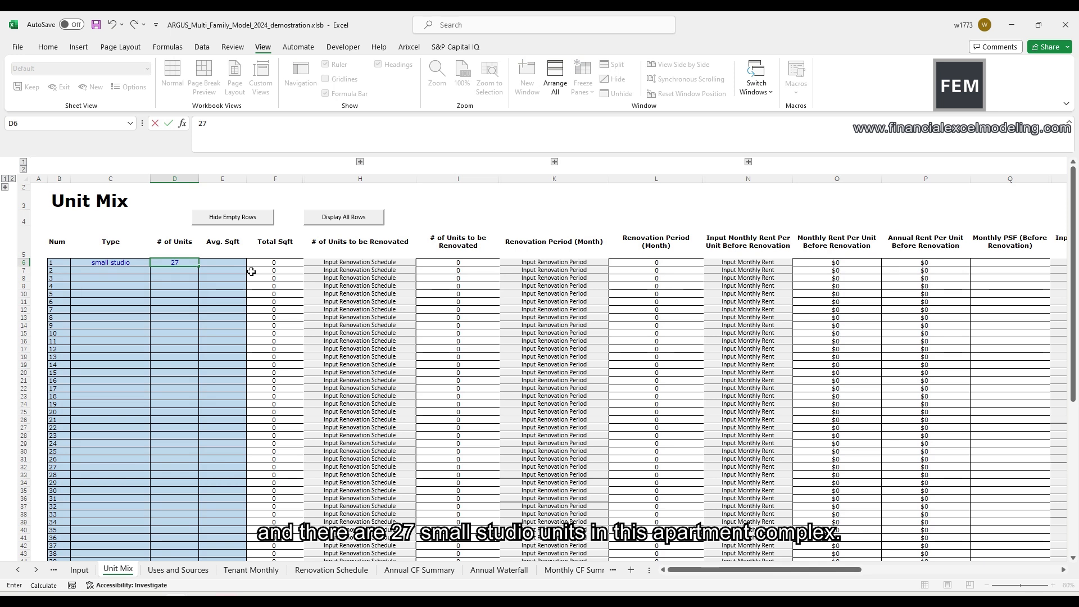
{"action": "key", "text": "Tab"}
{"action": "type", "text": "600"}
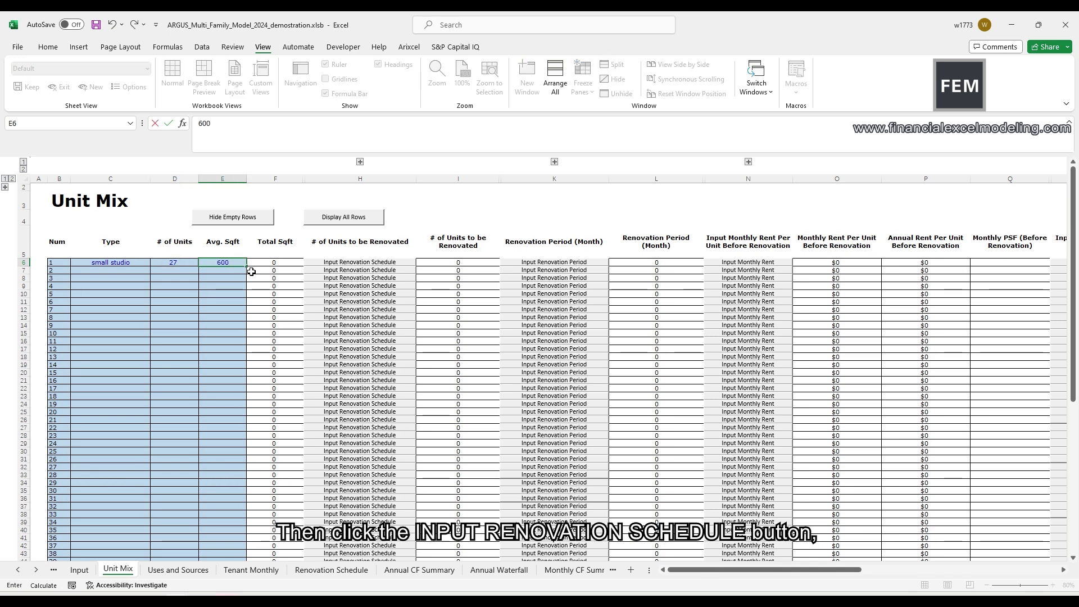
Enter the small studio renovation schedule with 13 units in Month 1 of Year 1 and 14 in Month 1 of Year 2, and save it
{"action": "left_click", "coordinate": [362, 262]}
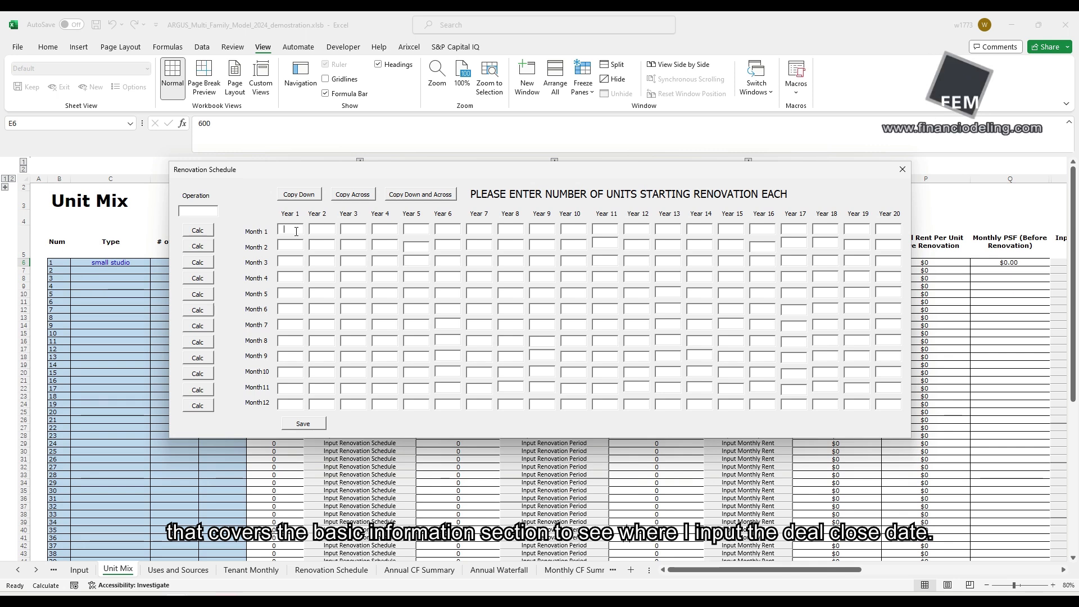
{"action": "left_click", "coordinate": [289, 248]}
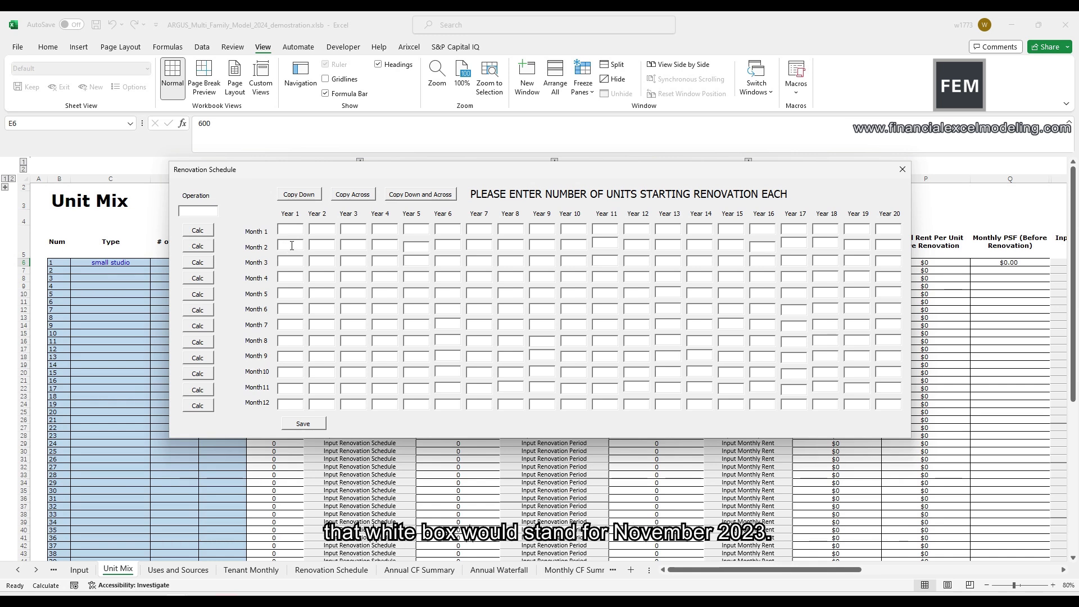
{"action": "left_click", "coordinate": [292, 228]}
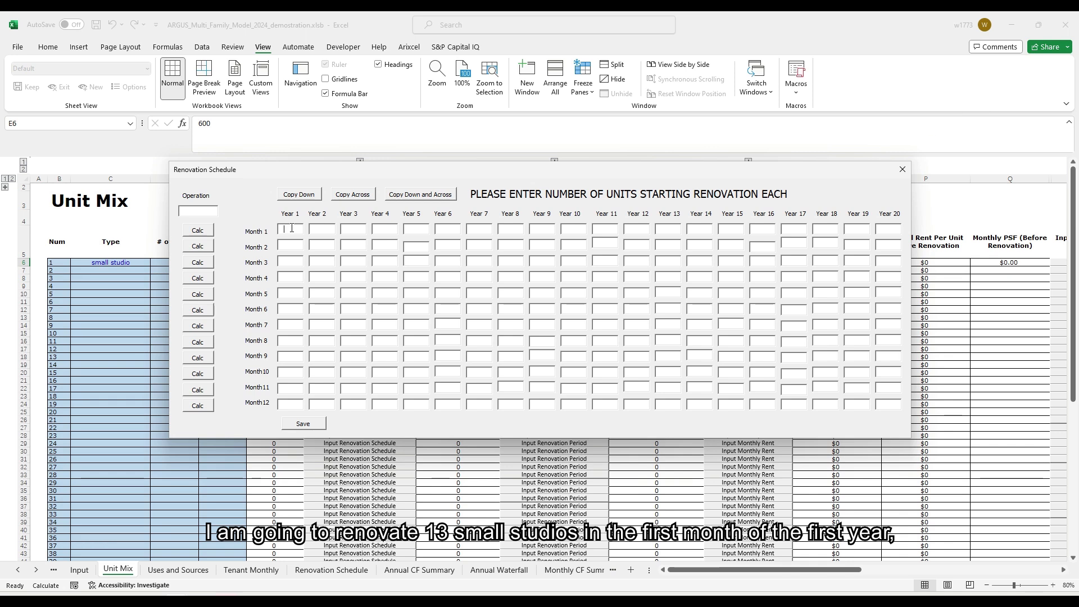
{"action": "type", "text": "13"}
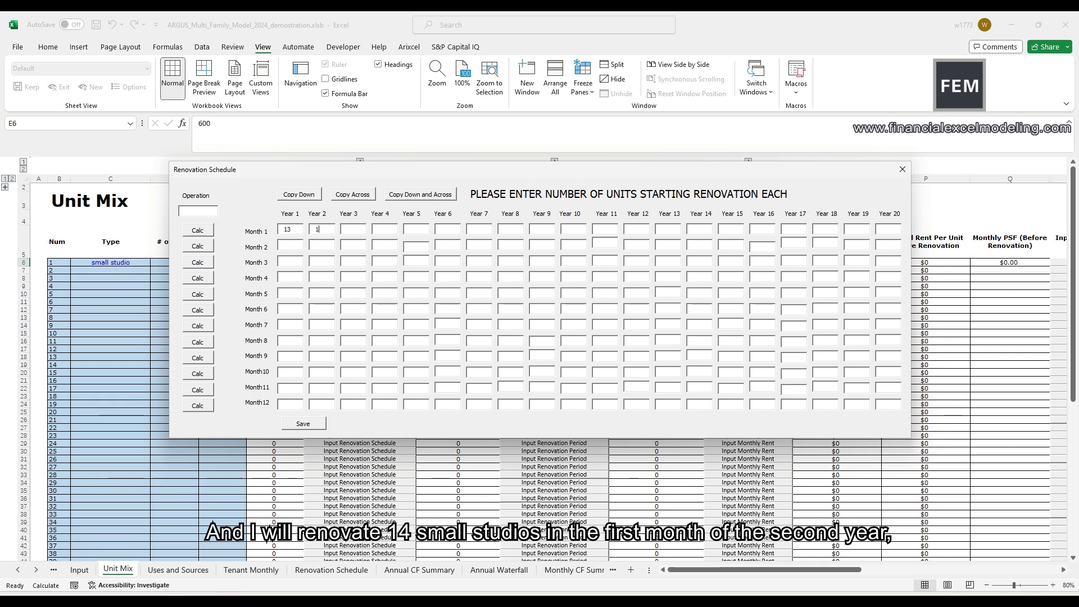
{"action": "left_click", "coordinate": [317, 425]}
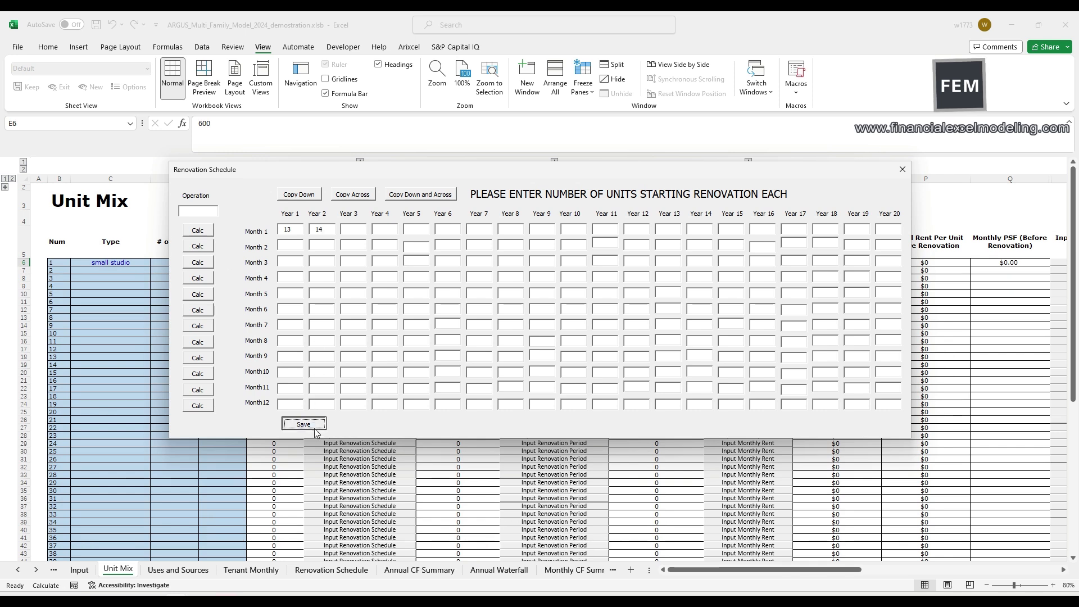
Check the small studio's first- and second-year renovation starts on the Tenant Monthly sheet
{"action": "left_click", "coordinate": [261, 570]}
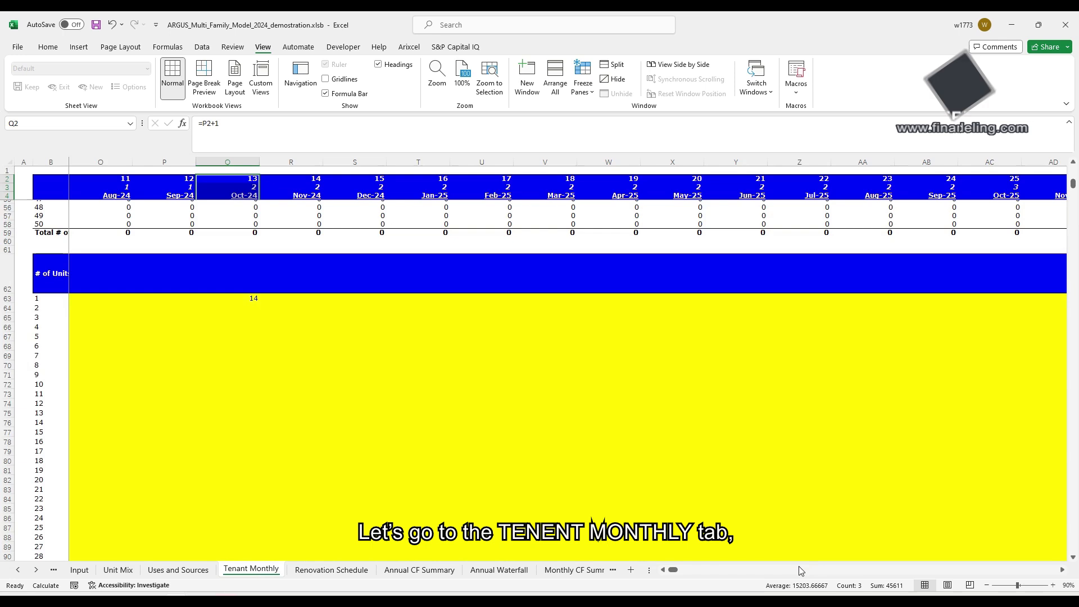
{"action": "left_click_drag", "start_coordinate": [673, 571], "coordinate": [670, 572]}
{"action": "left_click", "coordinate": [283, 299]}
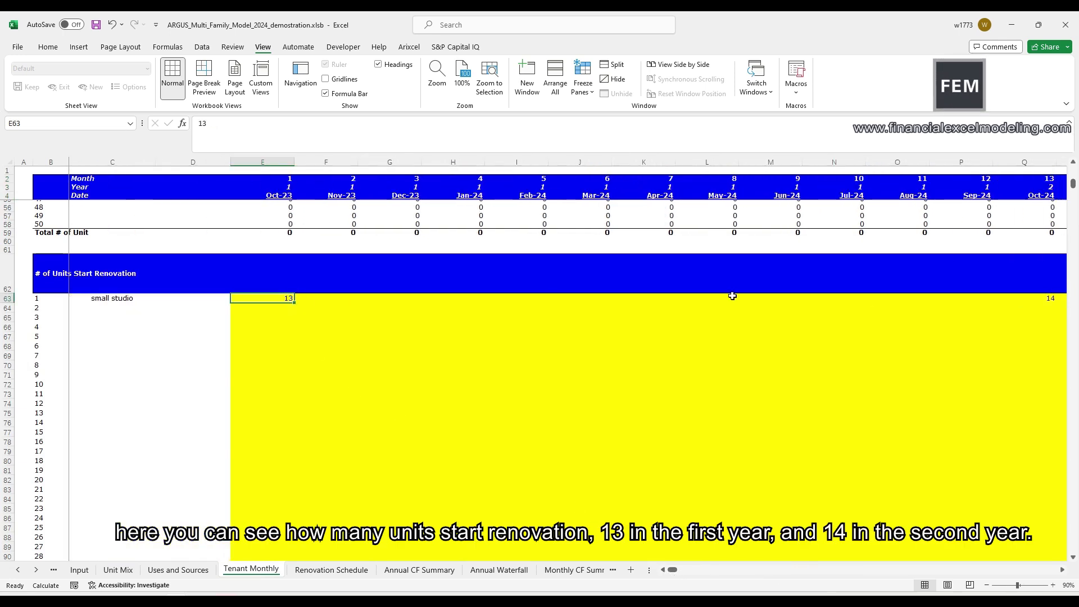
{"action": "left_click", "coordinate": [1045, 300]}
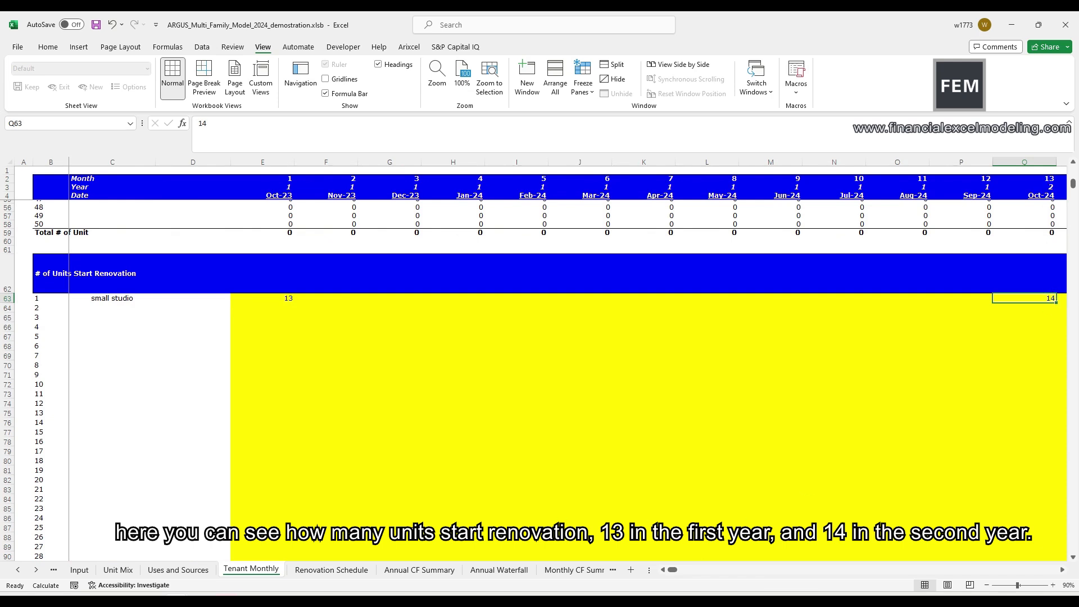
Change the small studio renovation schedule on Unit Mix to 7 units in Month 1 of both Year 2 and Year 3, and save it
{"action": "left_click", "coordinate": [119, 570]}
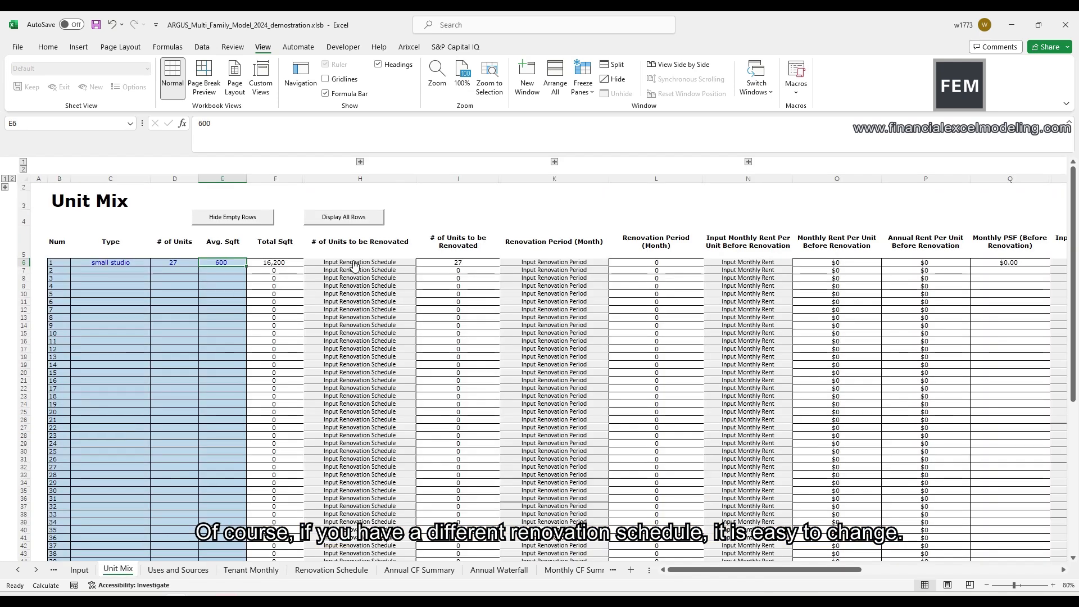
{"action": "left_click", "coordinate": [354, 266]}
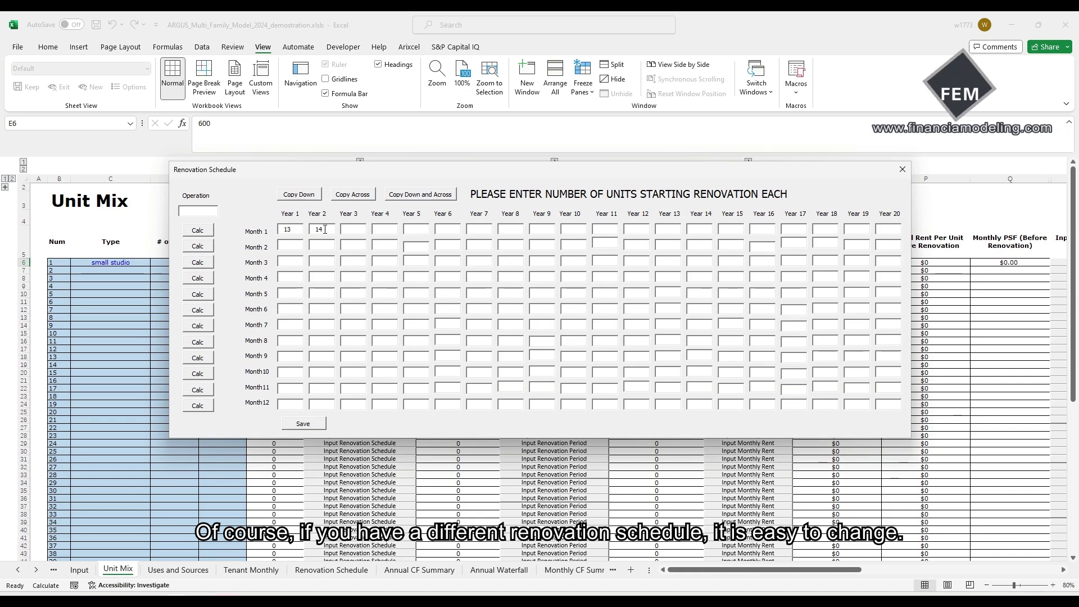
{"action": "left_click_drag", "start_coordinate": [325, 230], "coordinate": [317, 230]}
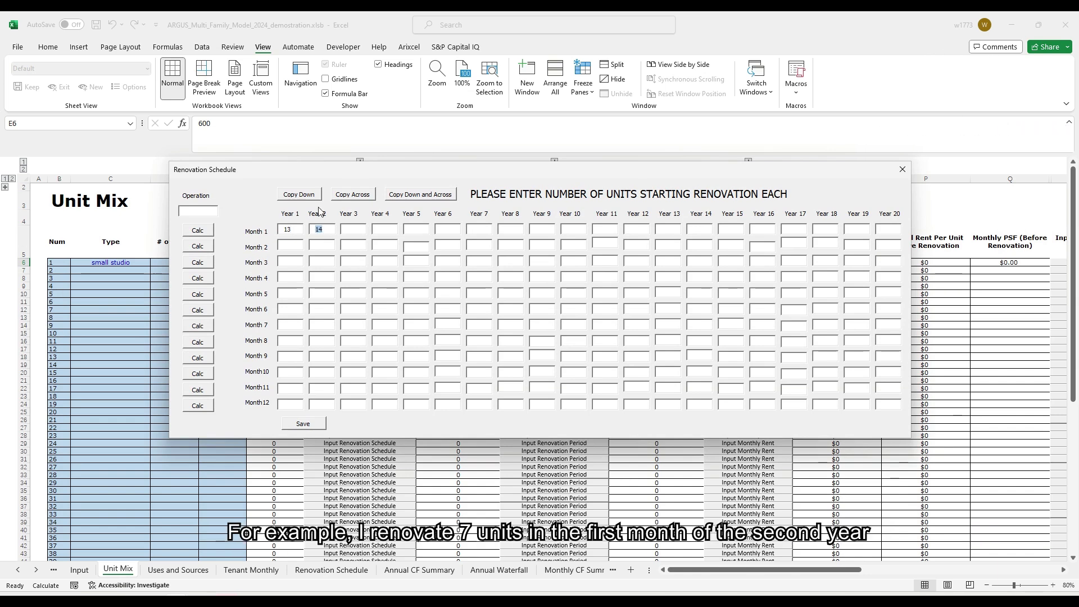
{"action": "key", "text": "Tab"}
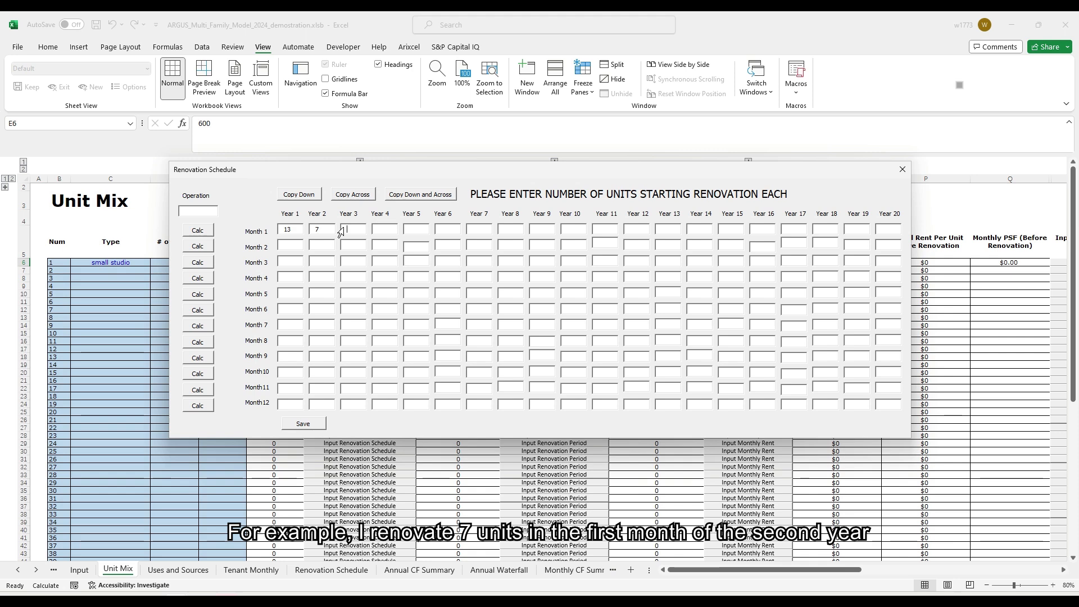
{"action": "type", "text": "7"}
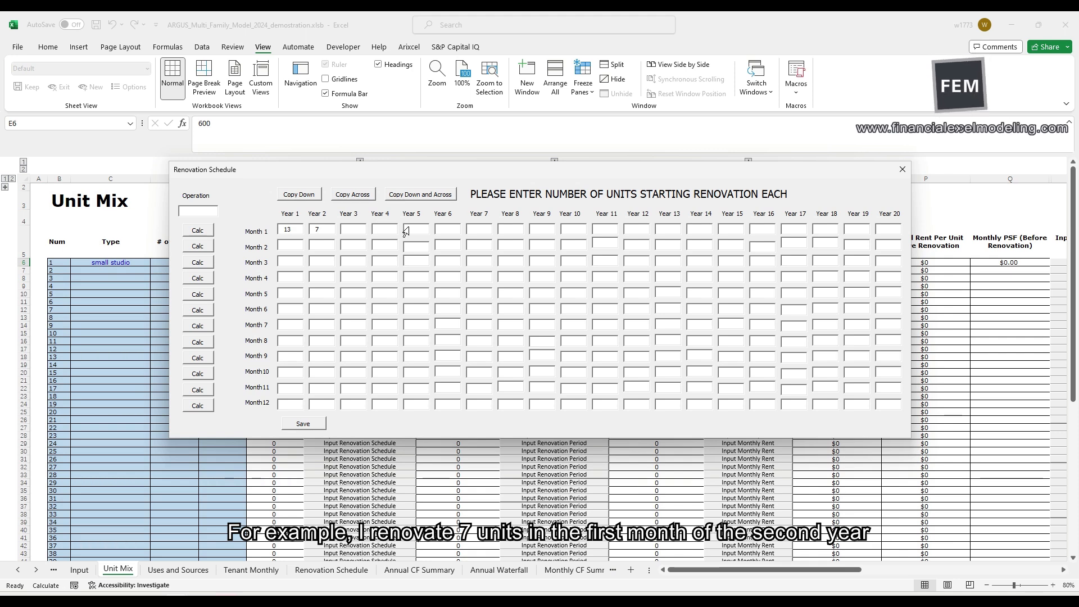
{"action": "left_click", "coordinate": [319, 424]}
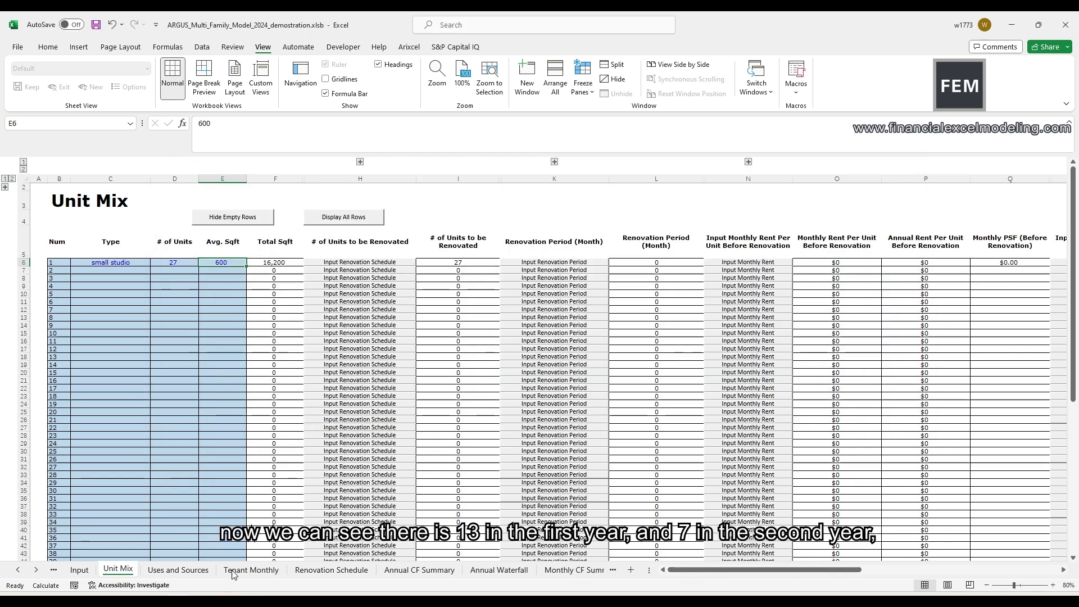
Check the revised second- and third-year renovation starts on the Tenant Monthly sheet and return to Unit Mix
{"action": "left_click", "coordinate": [233, 572]}
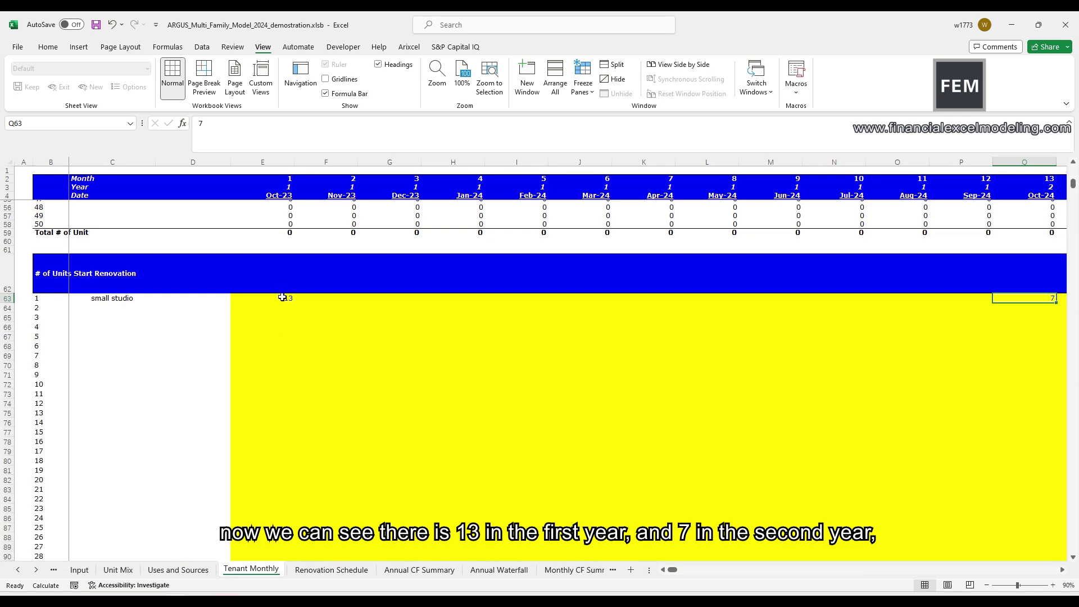
{"action": "key", "text": "ctrl+Right"}
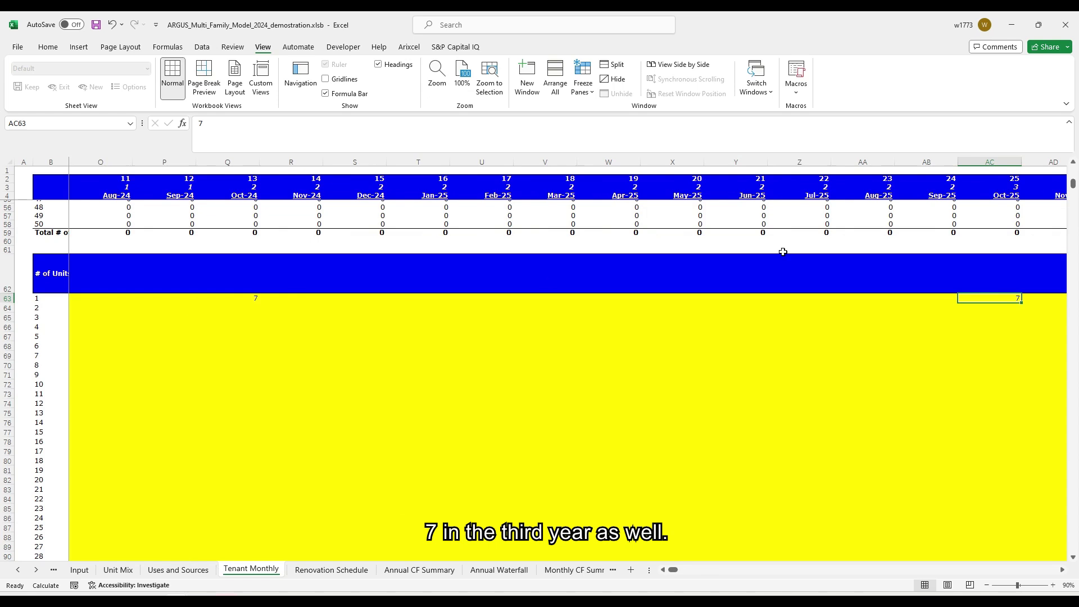
{"action": "left_click", "coordinate": [118, 570]}
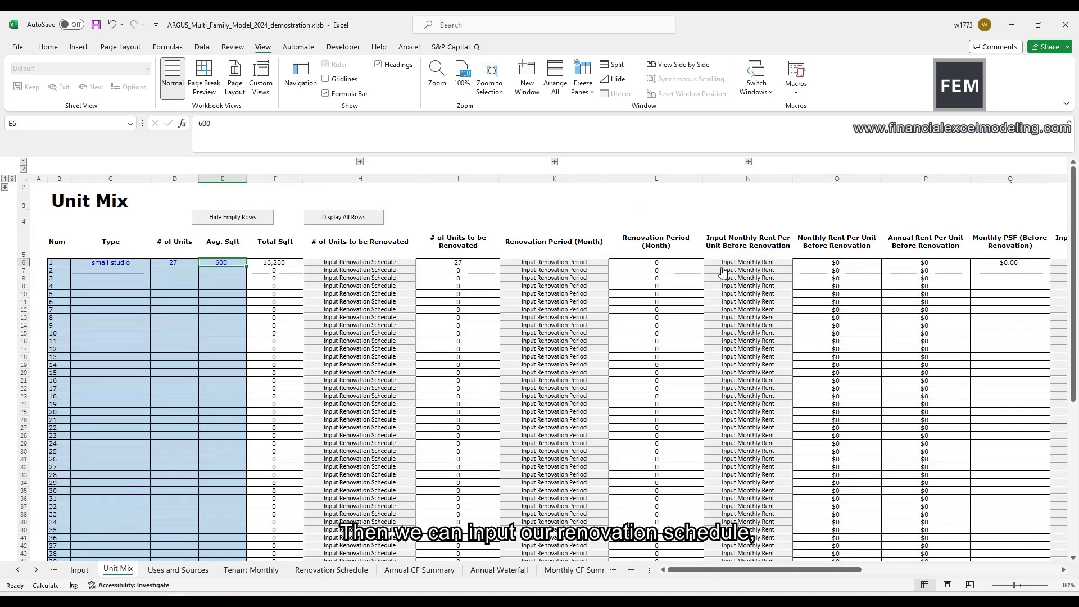
Enter a small studio renovation period of 2 months in Month 1 of Year 1 and copy it down the column
{"action": "left_click", "coordinate": [573, 266]}
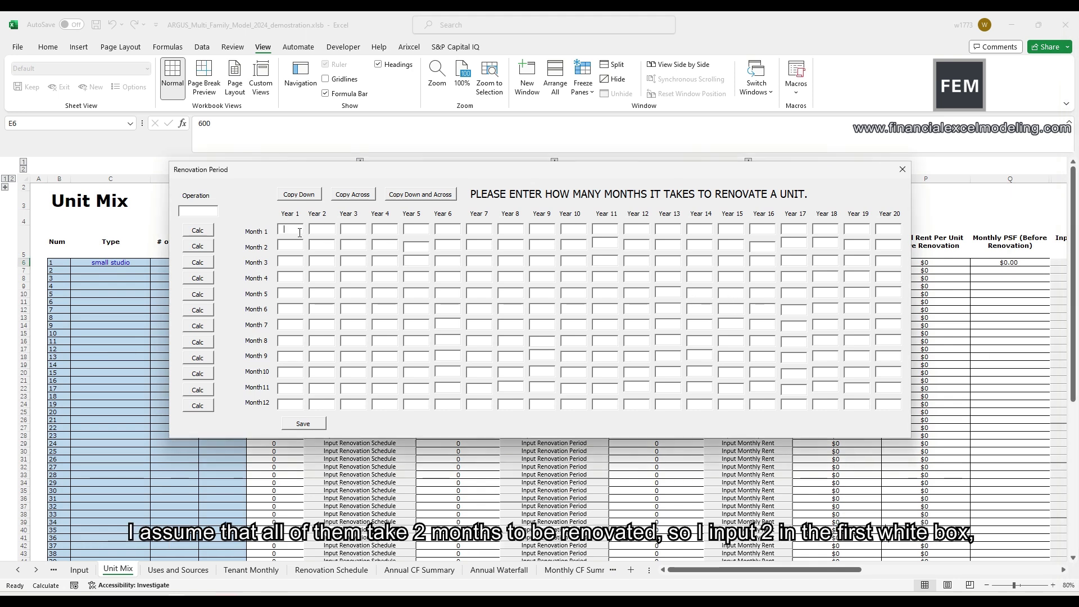
{"action": "type", "text": "2"}
{"action": "left_click", "coordinate": [294, 244]}
{"action": "type", "text": "2"}
{"action": "left_click", "coordinate": [293, 259]}
{"action": "type", "text": "2"}
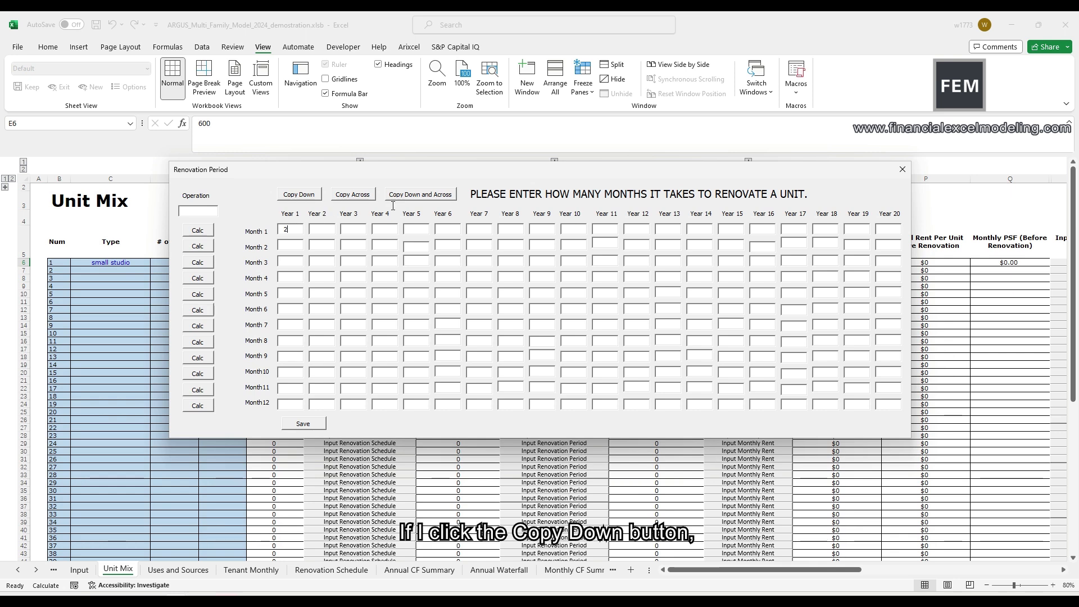
{"action": "left_click", "coordinate": [299, 194]}
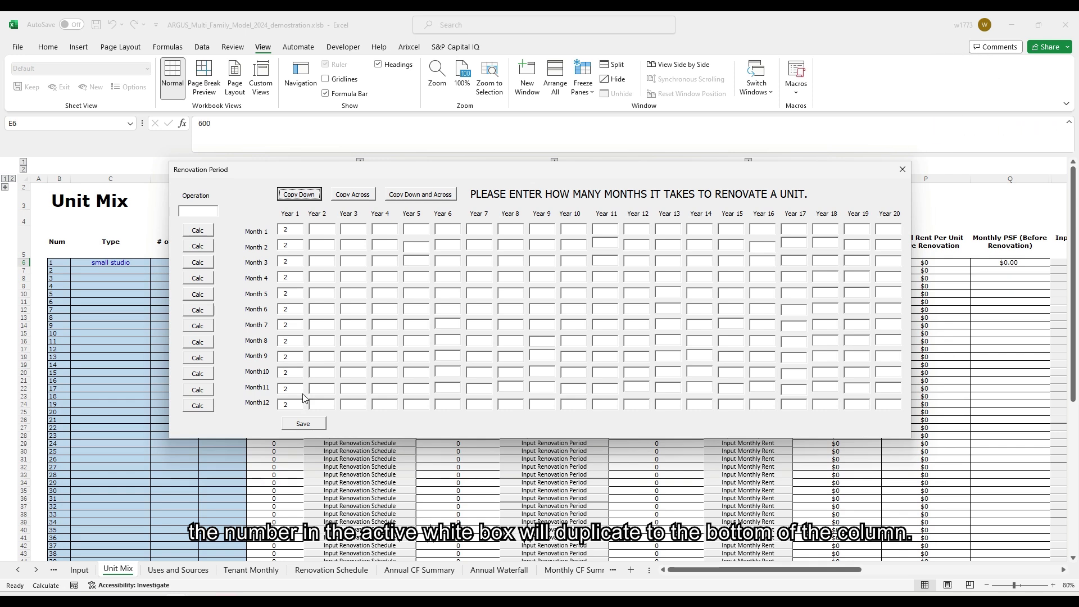
Copy the 2-month renovation period across the first row and over the whole 20-year grid, and save it
{"action": "left_click", "coordinate": [356, 195]}
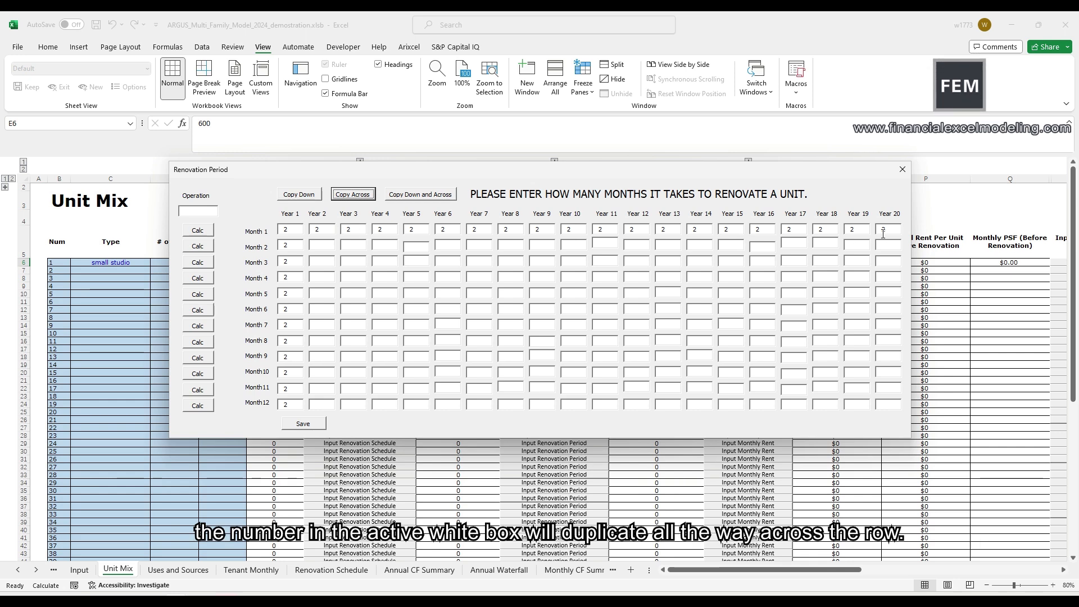
{"action": "left_click", "coordinate": [411, 196]}
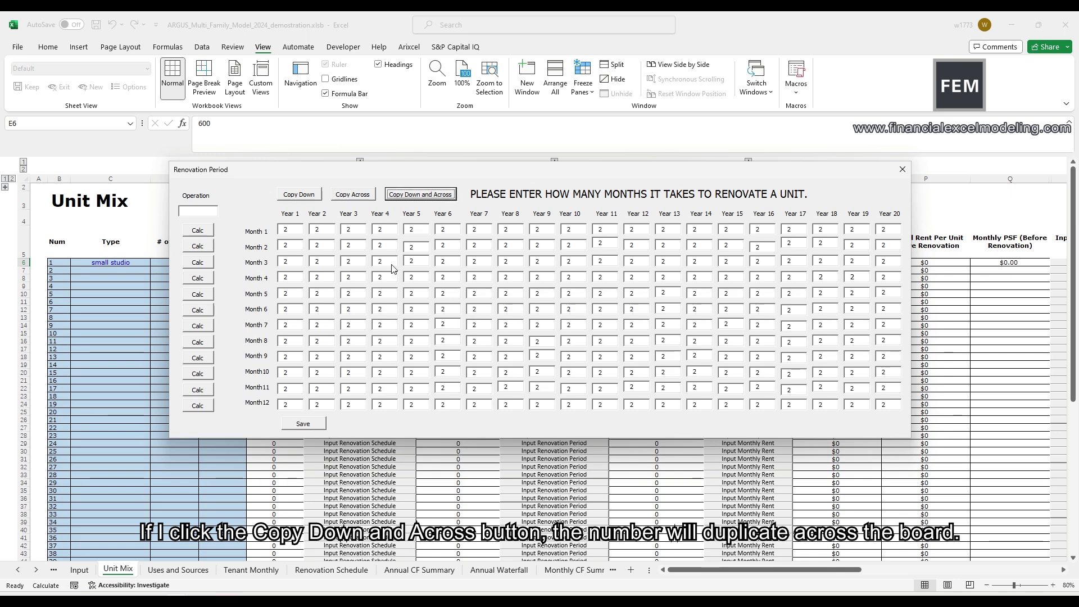
{"action": "left_click", "coordinate": [307, 424]}
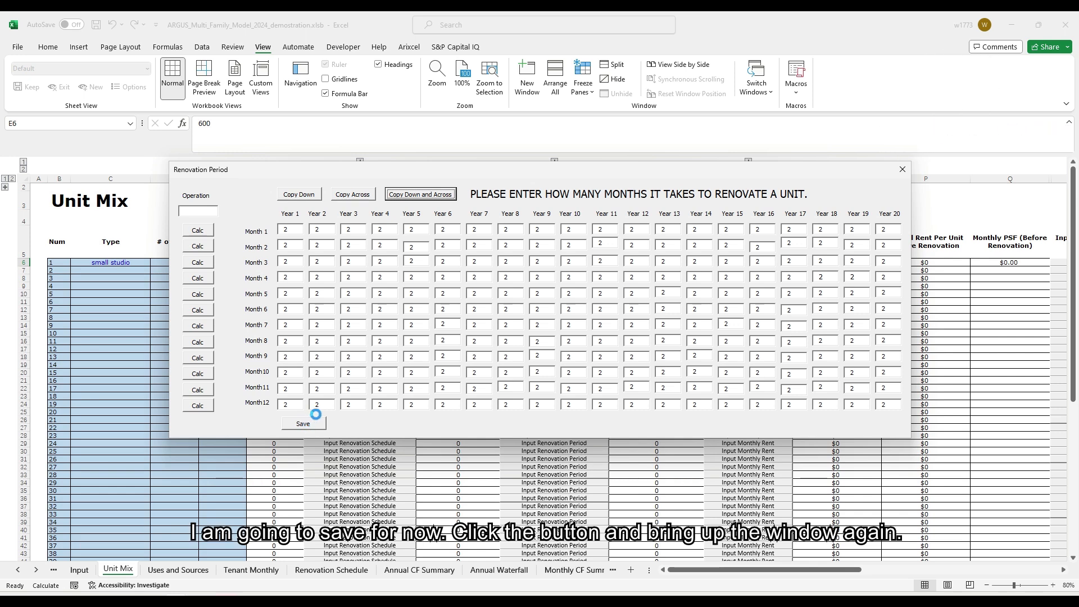
Review the saved small studio renovation periods in the entry form and on the Tenant Monthly sheet
{"action": "left_click", "coordinate": [593, 265]}
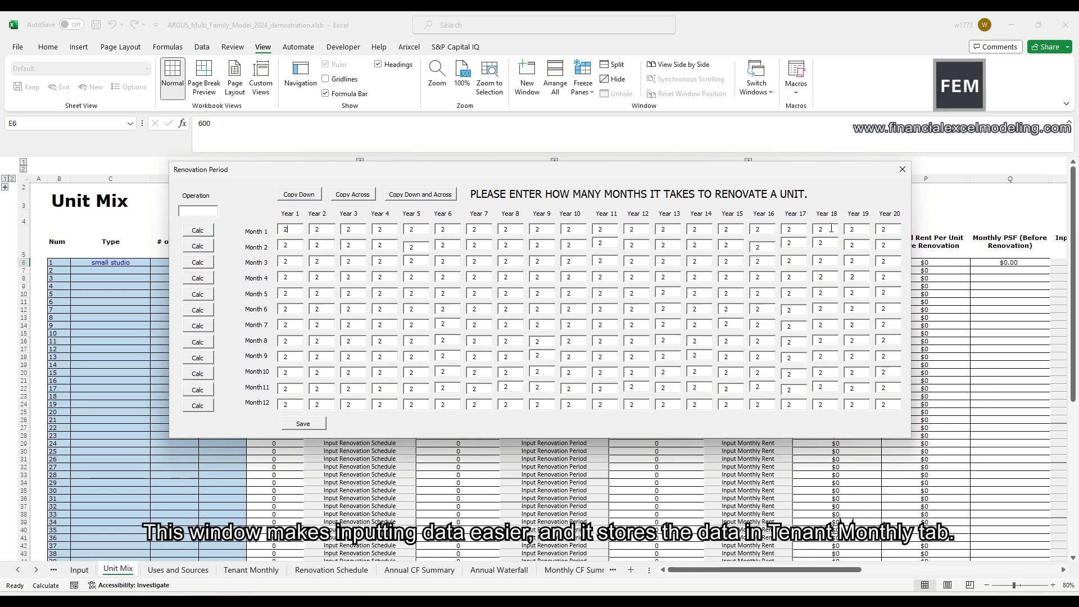
{"action": "left_click", "coordinate": [902, 169]}
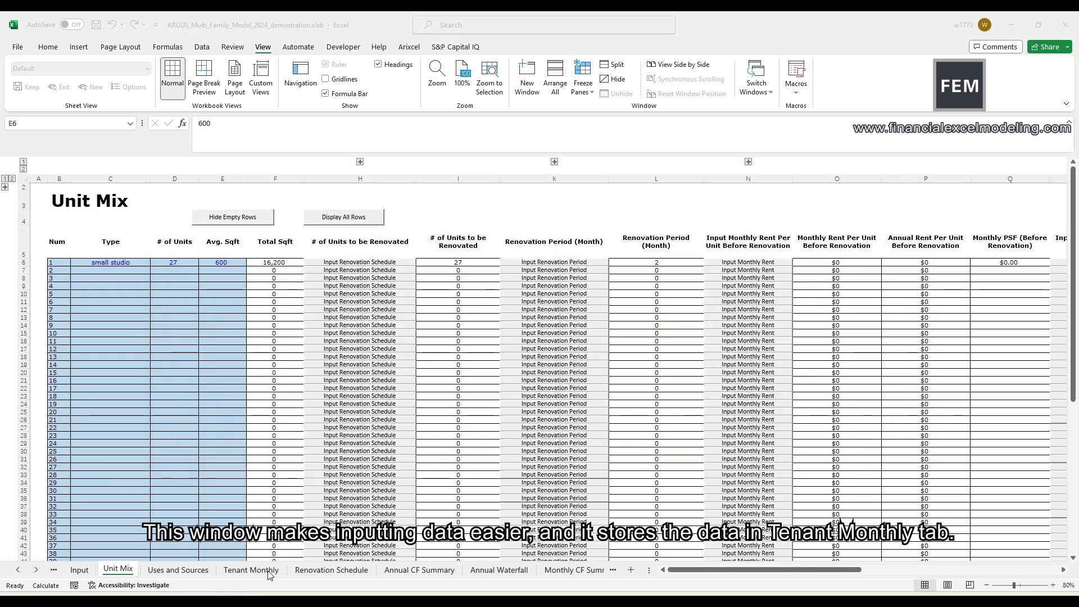
{"action": "left_click", "coordinate": [251, 570]}
{"action": "left_click", "coordinate": [6, 331]}
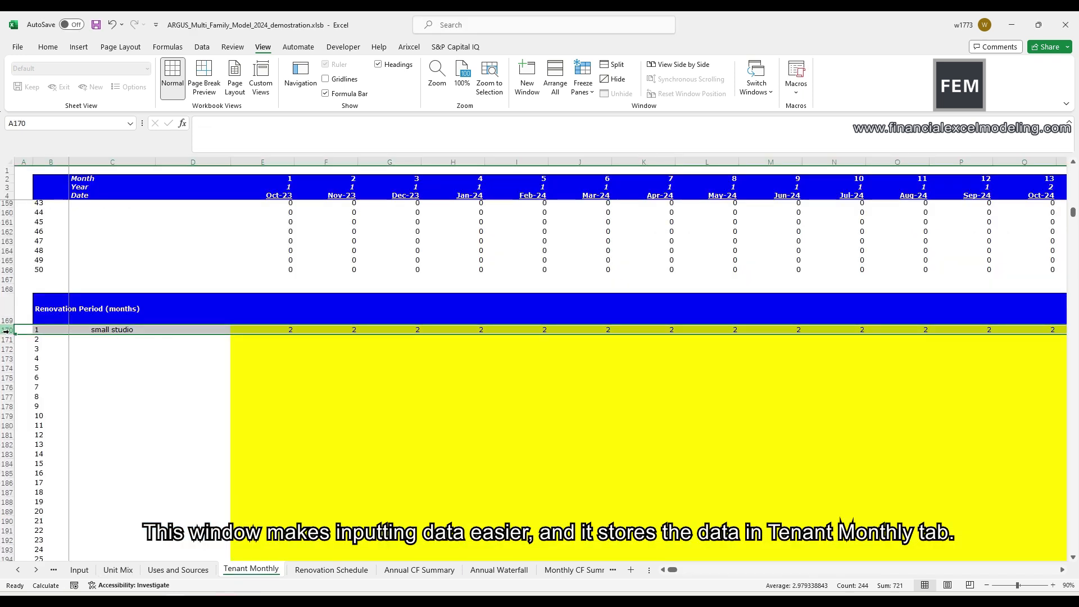
Examine the small studio table and its highlighted first-year units on the Renovation Schedule sheet, and return to Unit Mix
{"action": "left_click", "coordinate": [324, 573]}
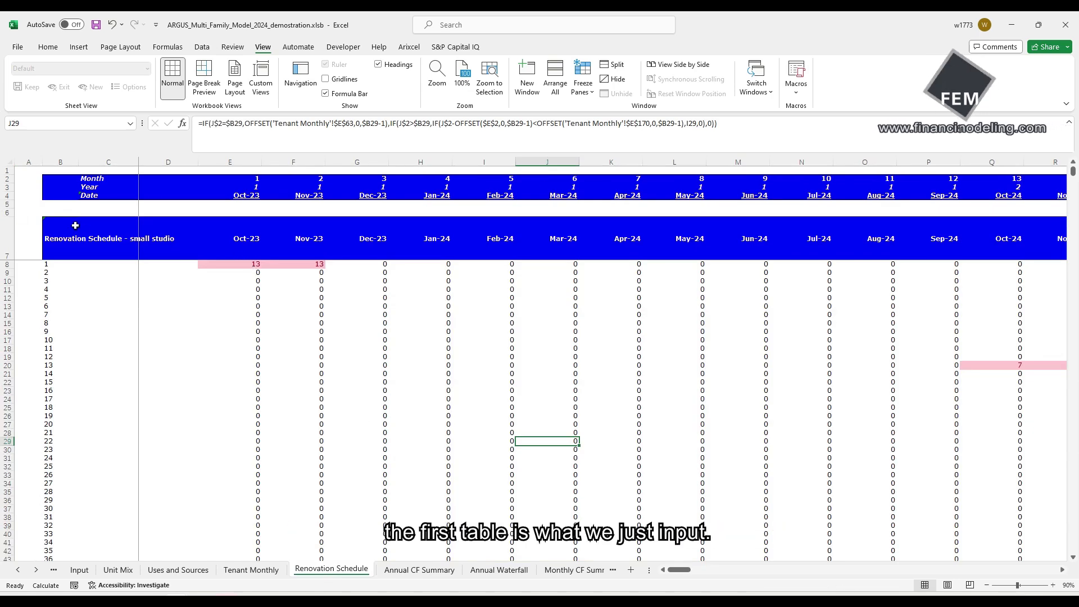
{"action": "left_click", "coordinate": [176, 243]}
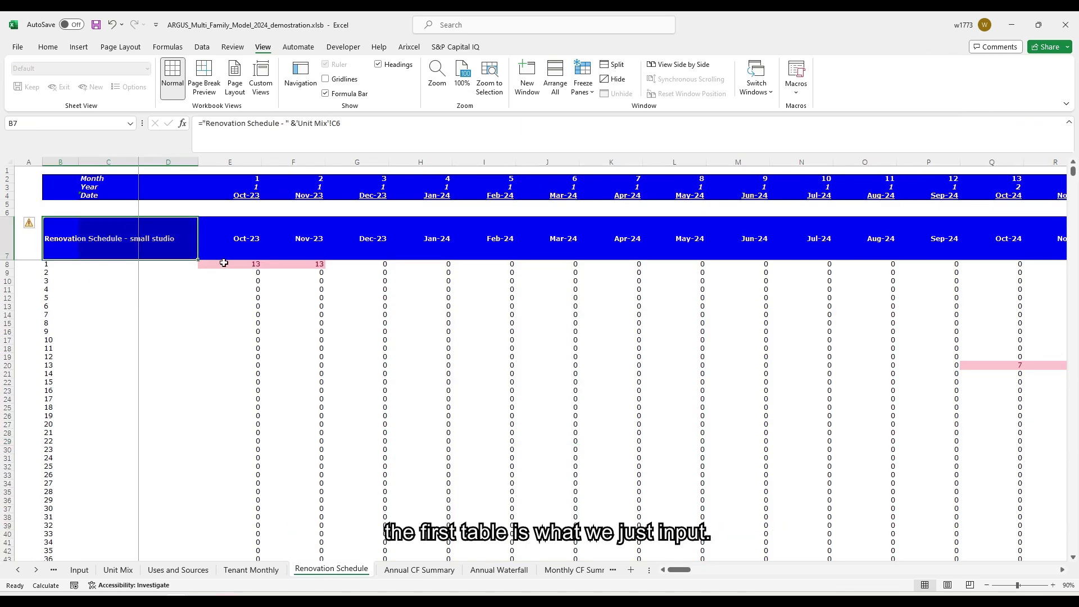
{"action": "left_click", "coordinate": [291, 266]}
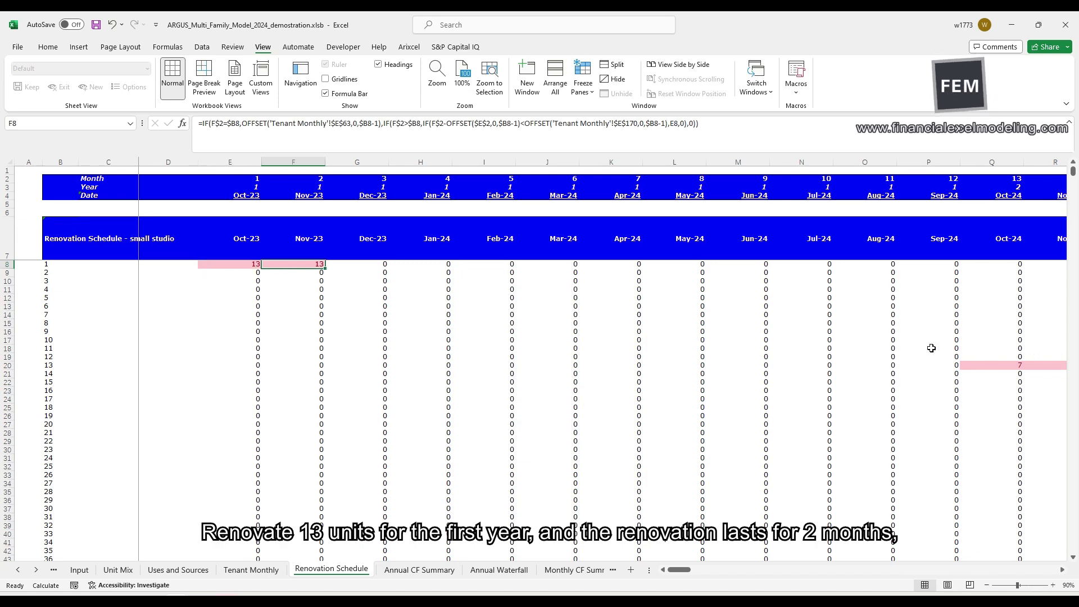
{"action": "left_click_drag", "start_coordinate": [235, 265], "coordinate": [308, 263]}
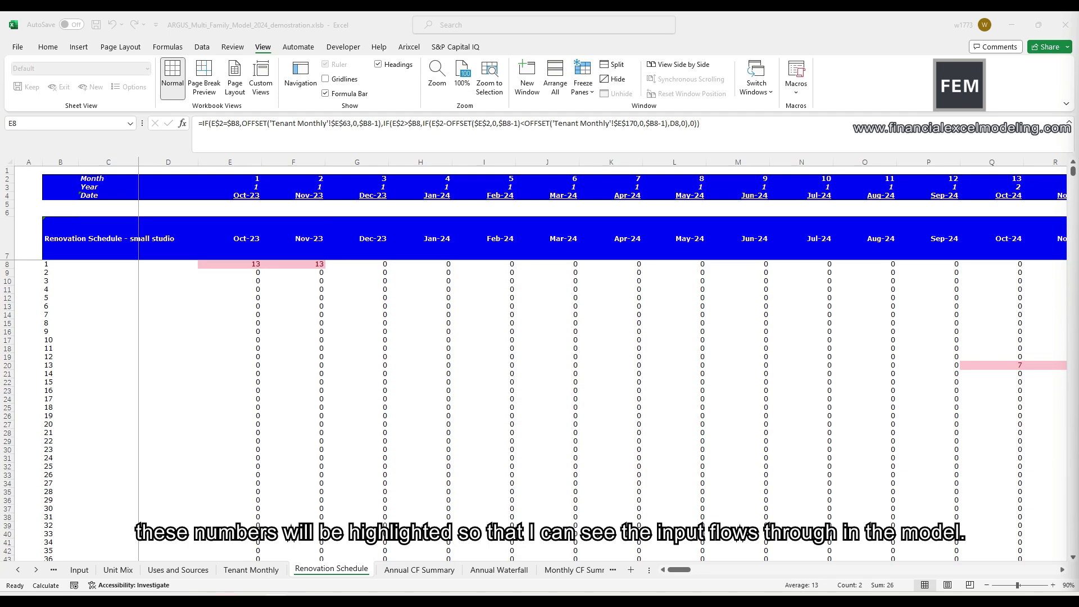
{"action": "left_click", "coordinate": [118, 570]}
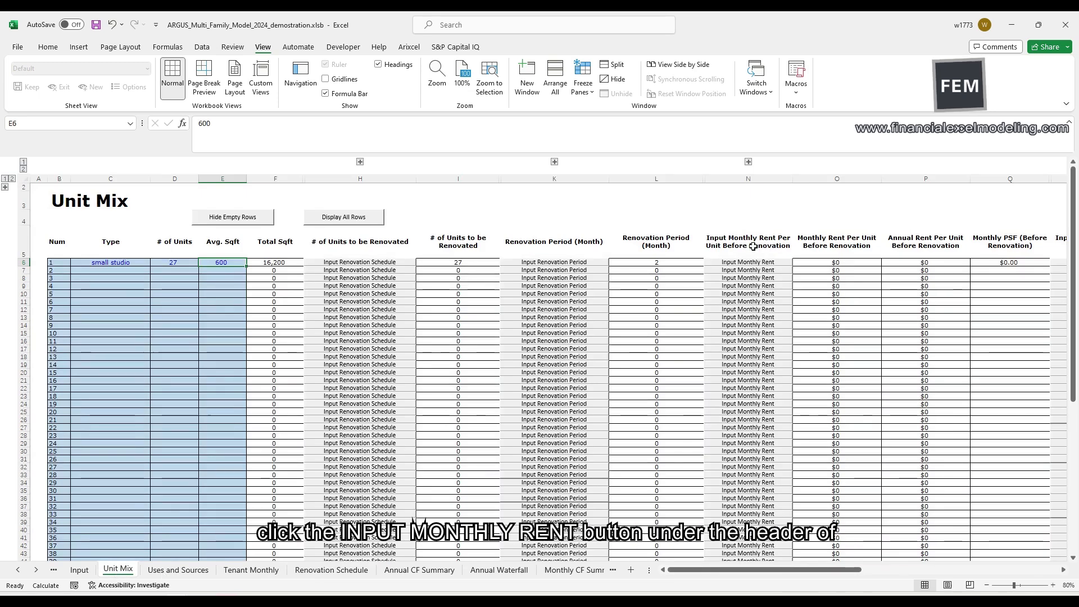
Enter a pre-renovation monthly rent of 1500 for the small studio in Month 1 of Year 1 and copy it over the whole 20-year grid
{"action": "left_click_drag", "start_coordinate": [754, 187], "coordinate": [756, 259]}
{"action": "left_click_drag", "start_coordinate": [764, 577], "coordinate": [796, 573]}
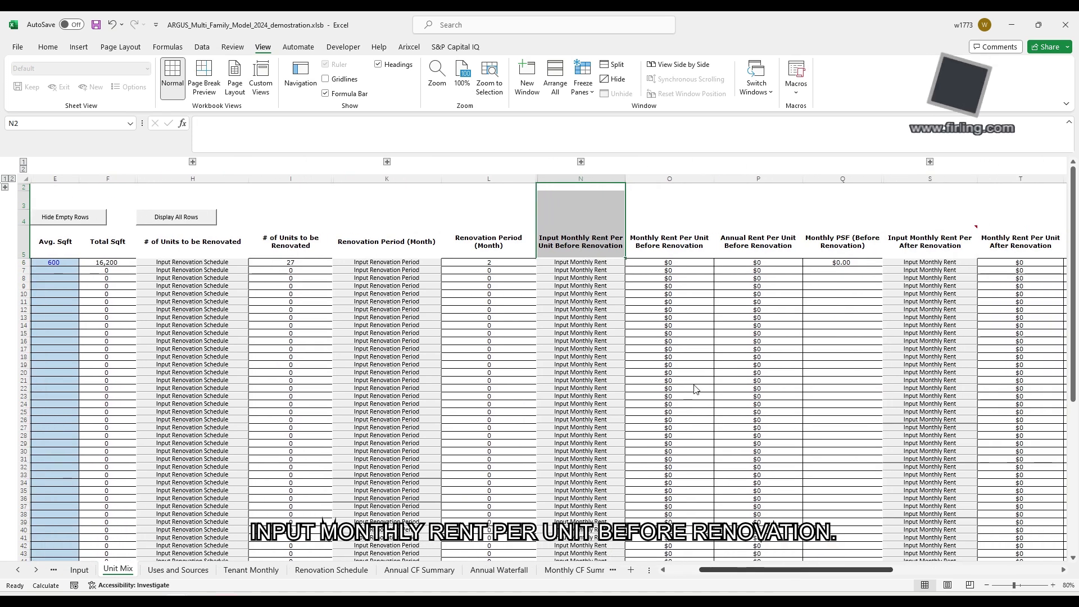
{"action": "left_click", "coordinate": [592, 264]}
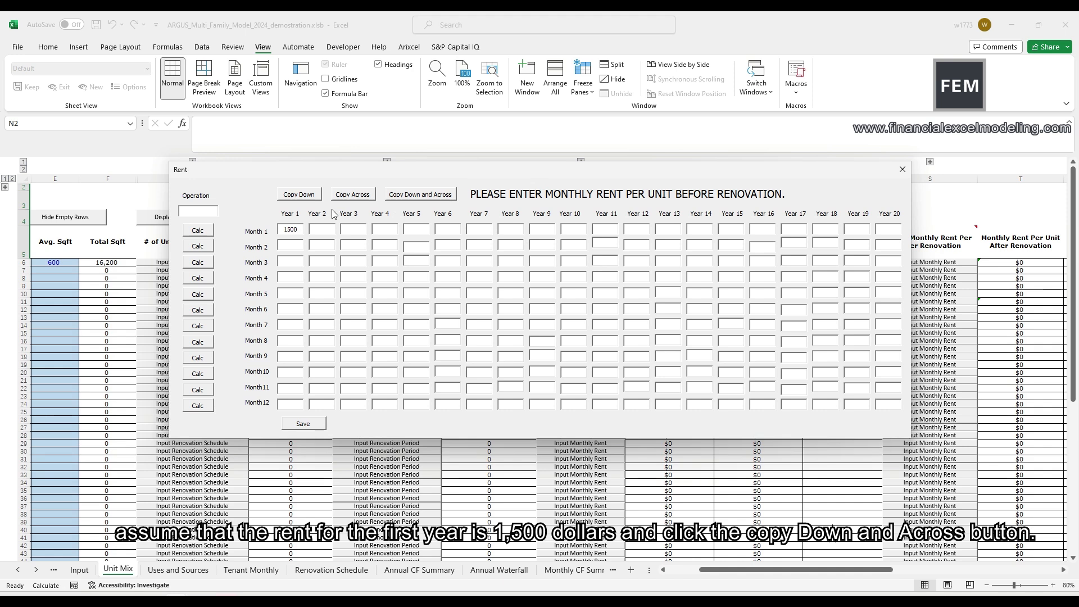
{"action": "left_click", "coordinate": [417, 194]}
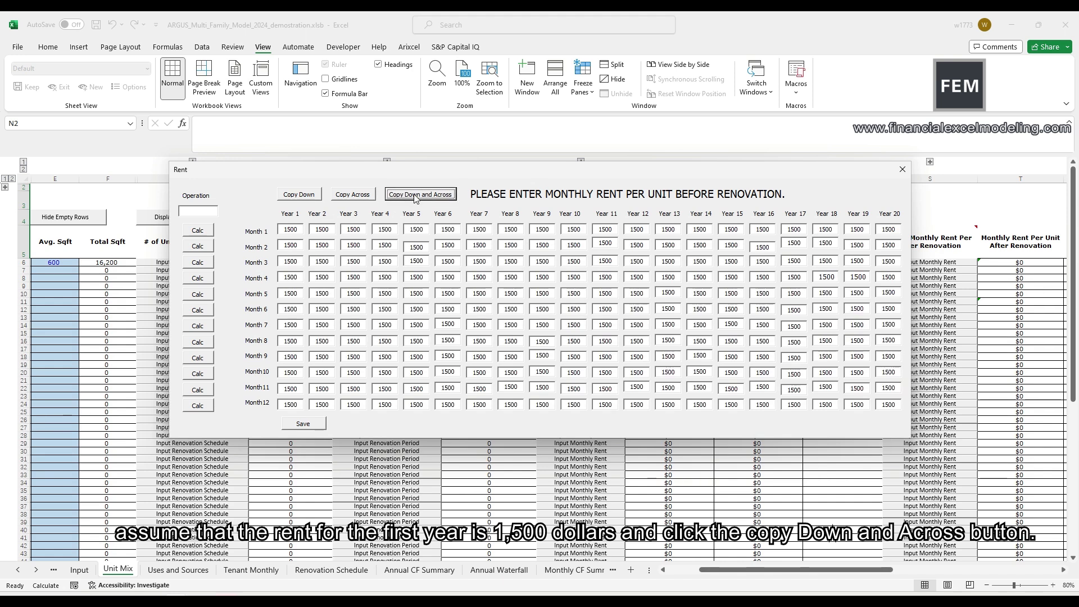
Inflate the small studio's pre-renovation rent each year with the operation *1.04, calculated from the Month 1 row, and save it
{"action": "left_click", "coordinate": [193, 210]}
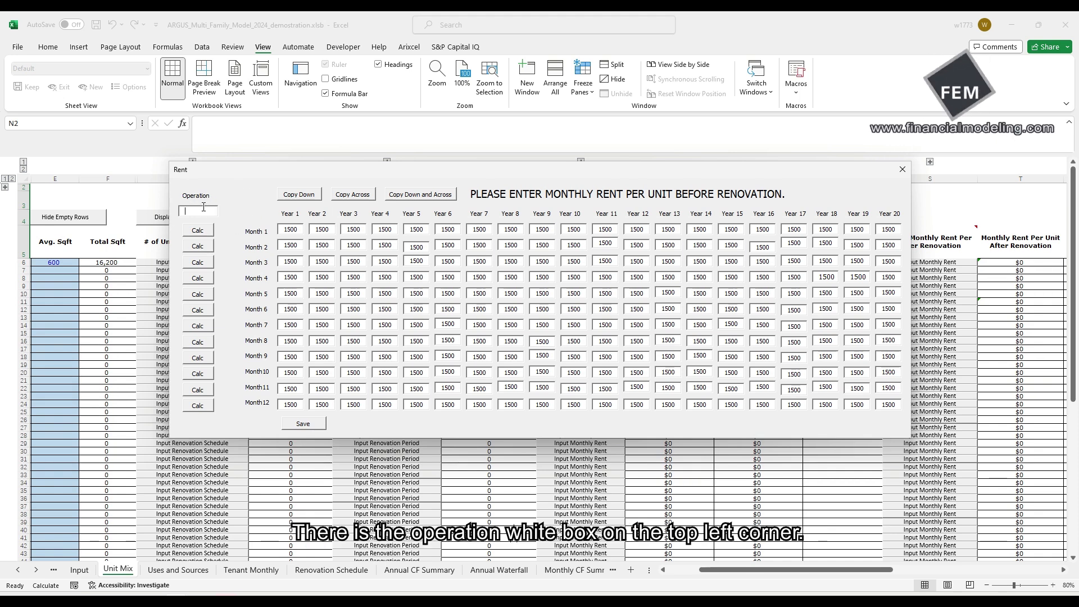
{"action": "left_click", "coordinate": [214, 207]}
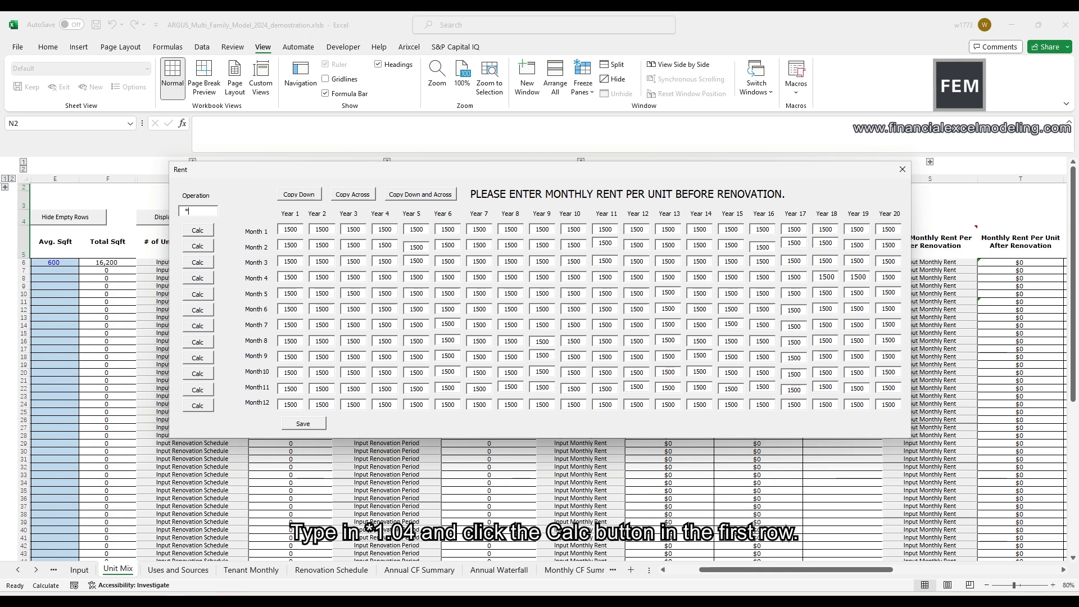
{"action": "type", "text": "*1.04"}
{"action": "left_click", "coordinate": [197, 230]}
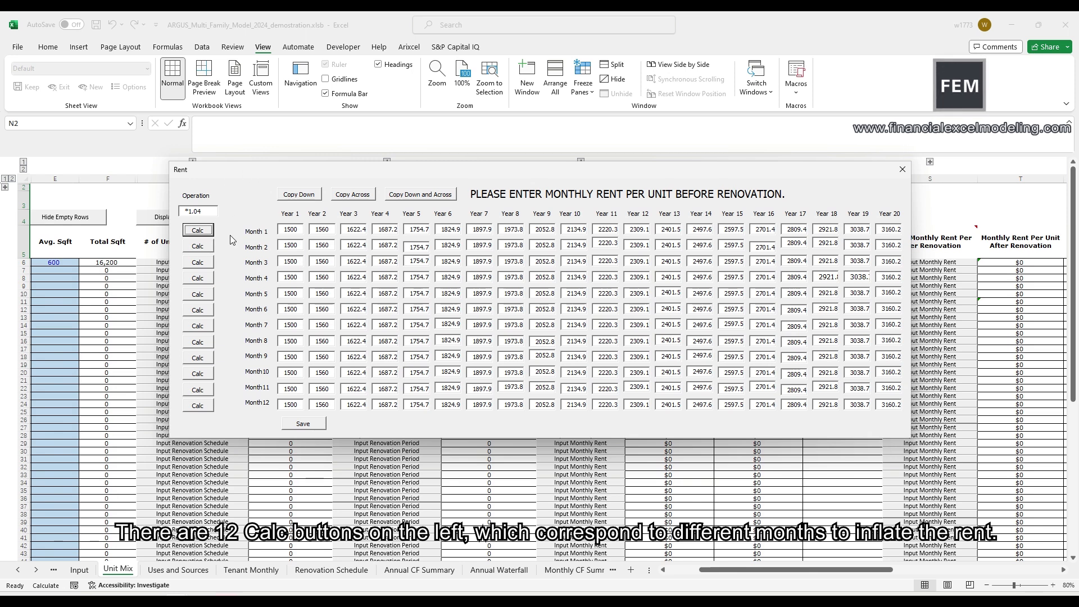
{"action": "left_click", "coordinate": [290, 425]}
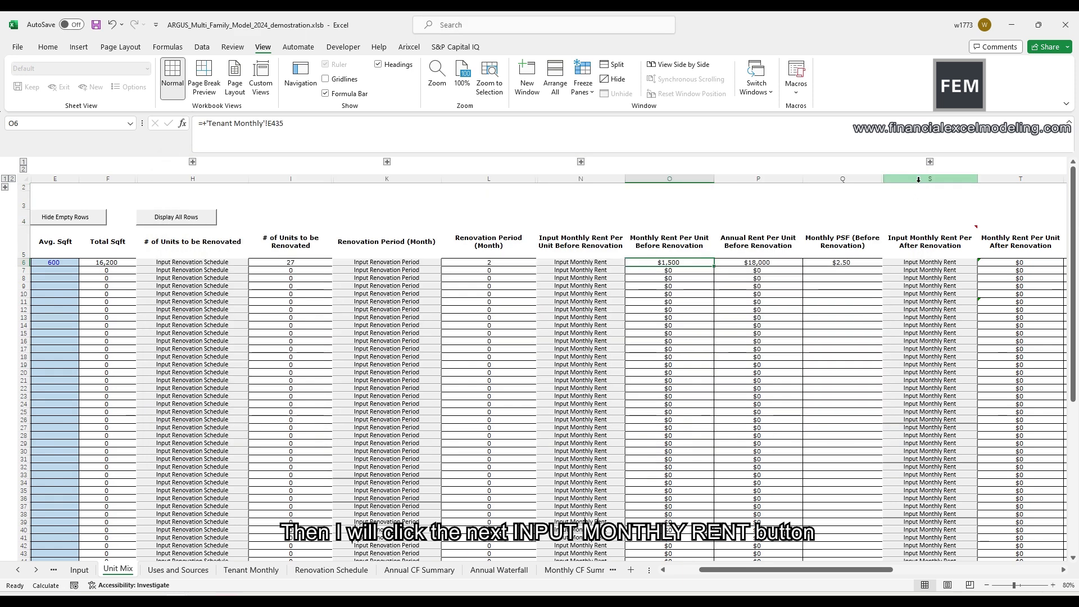
Enter a post-renovation monthly rent of 1875 for the small studio in Month 1 of Year 1 and copy it over the whole grid
{"action": "left_click", "coordinate": [919, 188]}
{"action": "left_click_drag", "start_coordinate": [919, 189], "coordinate": [920, 248]}
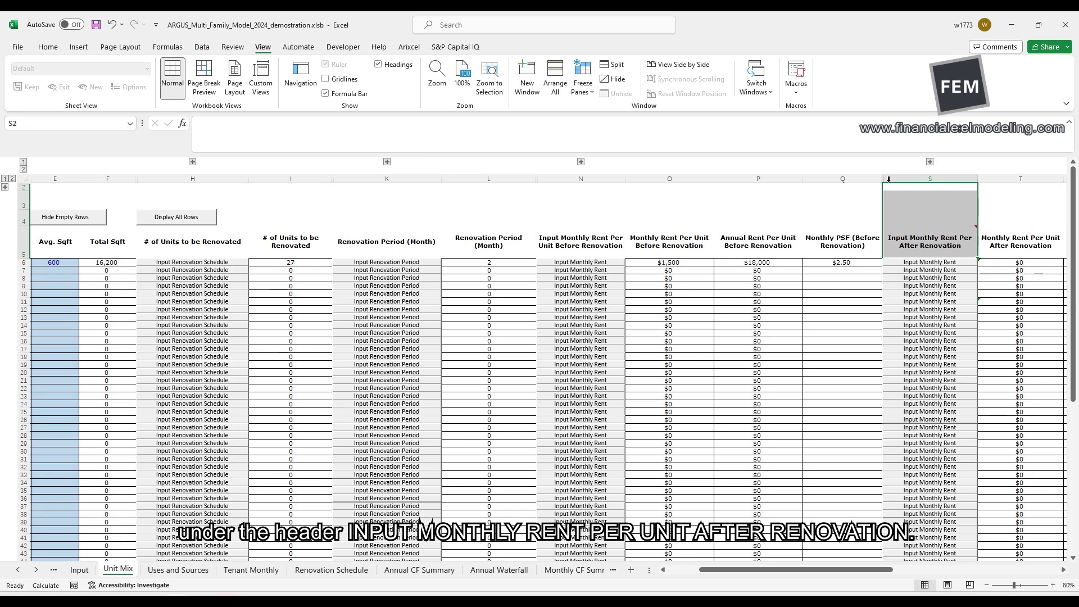
{"action": "left_click", "coordinate": [901, 269]}
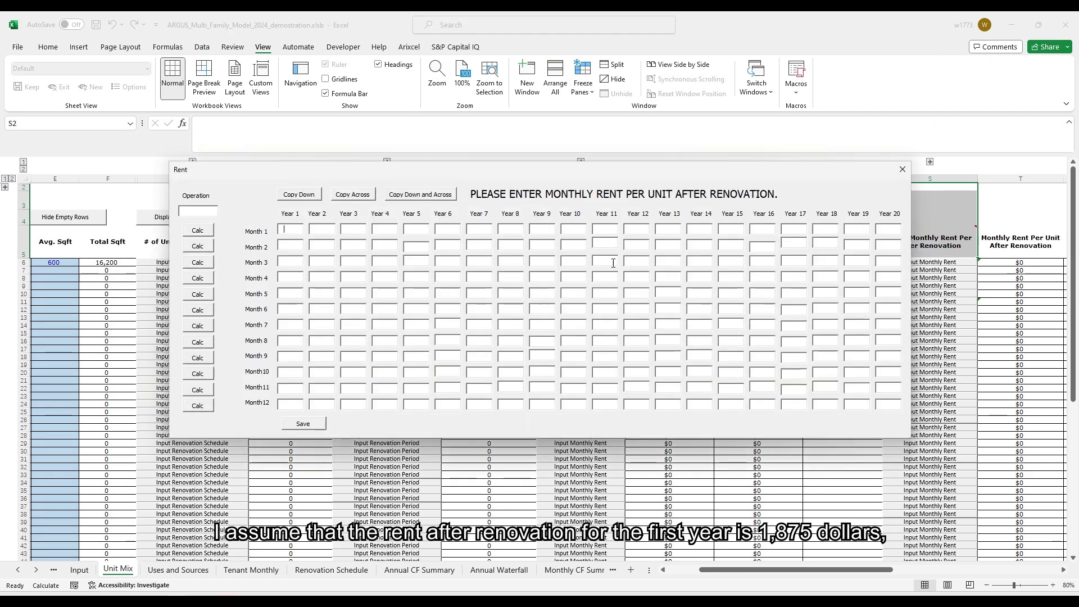
{"action": "left_click", "coordinate": [295, 227]}
{"action": "type", "text": "1875"}
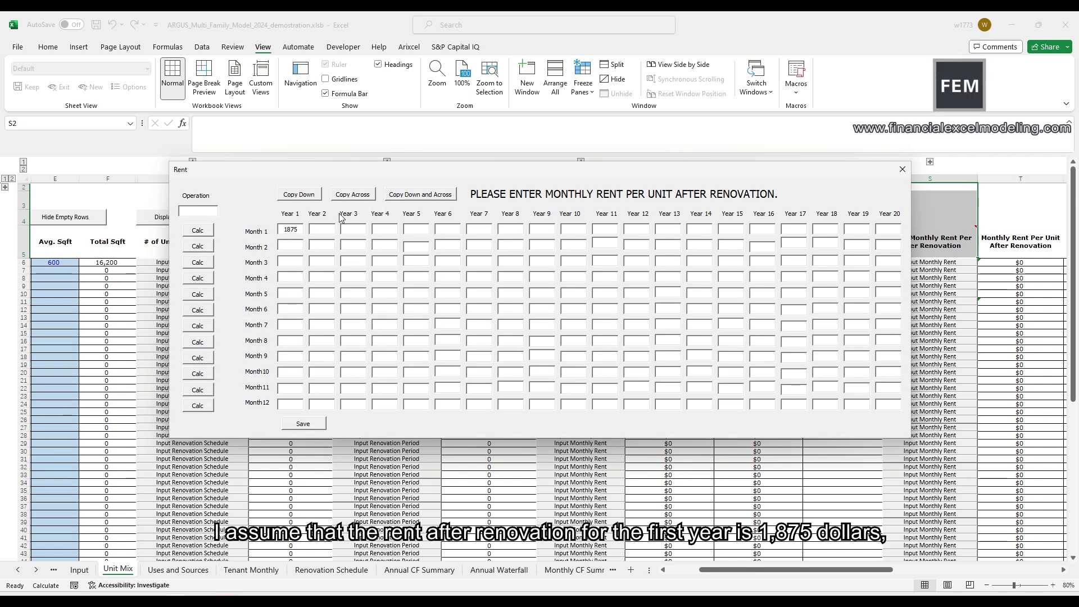
{"action": "left_click", "coordinate": [412, 197]}
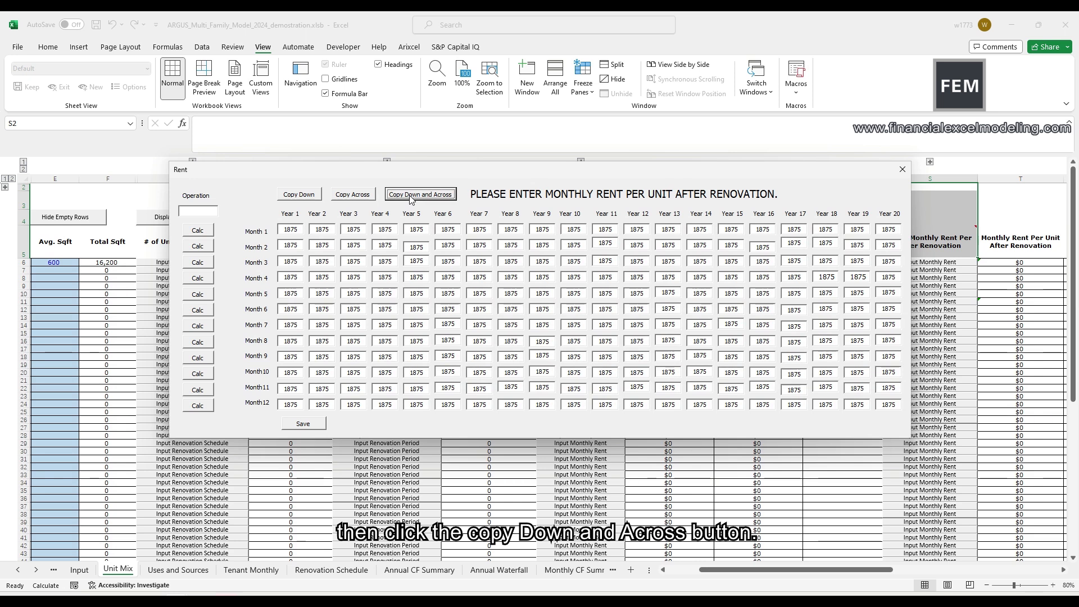
Inflate the small studio's post-renovation rent each year with the operation *1.04, calculated from the Month 1 row, and save it
{"action": "left_click", "coordinate": [204, 210]}
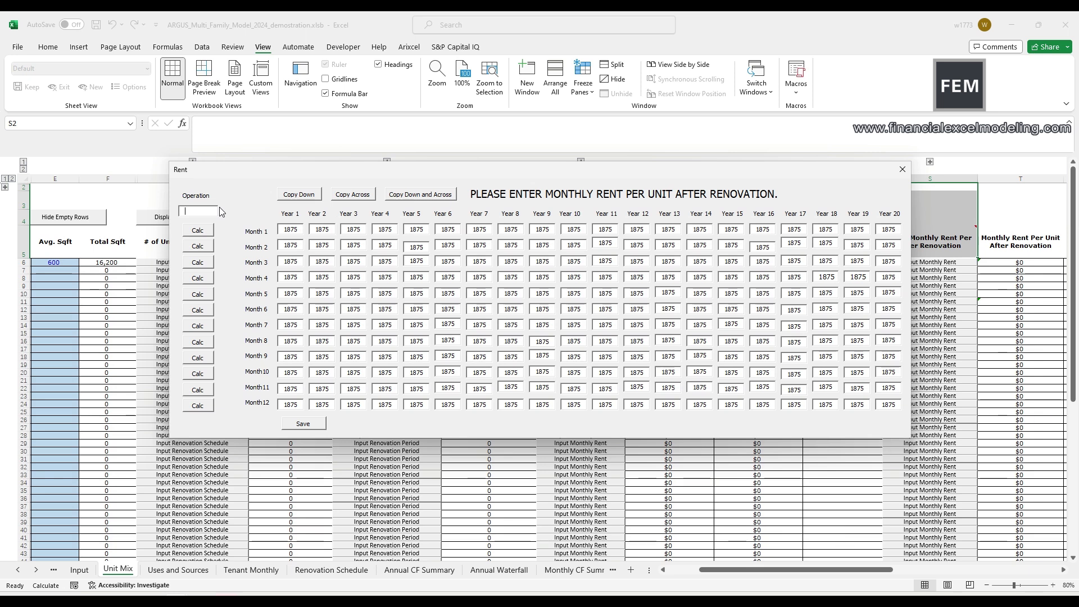
{"action": "type", "text": "*1.04"}
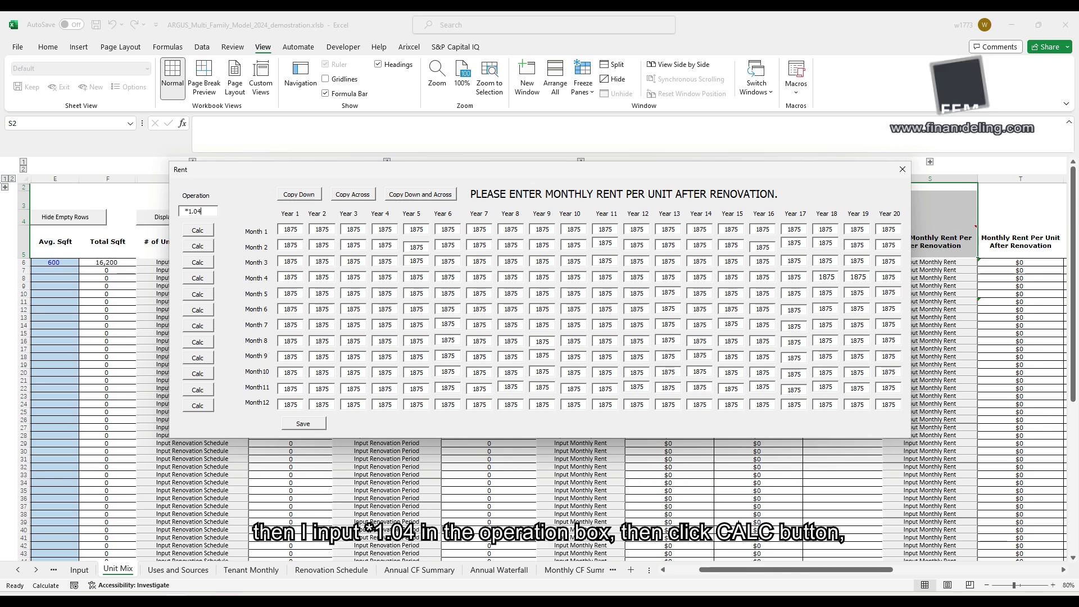
{"action": "left_click", "coordinate": [200, 230]}
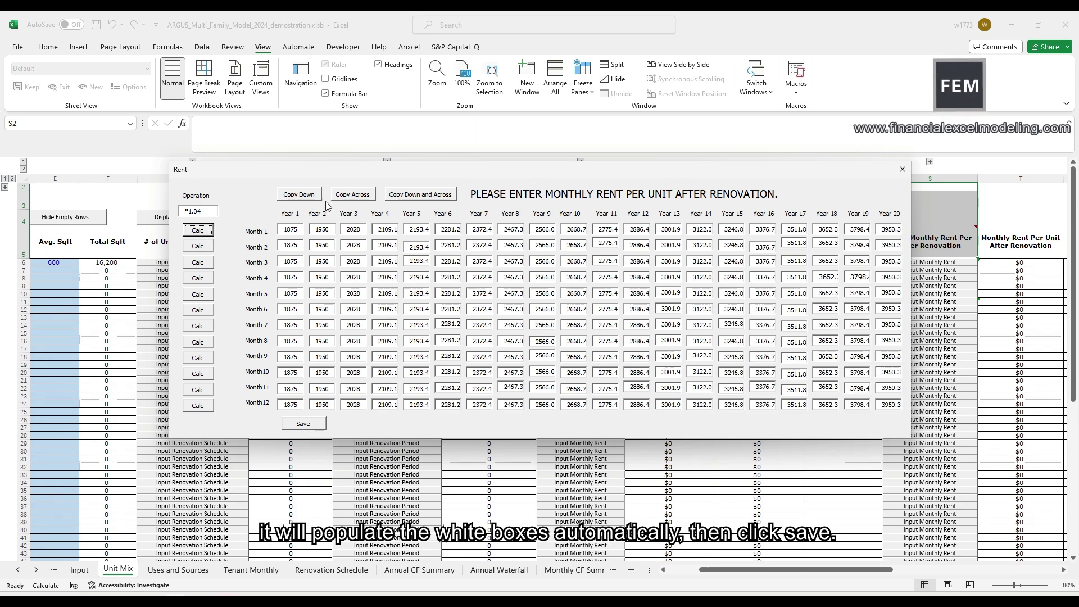
{"action": "left_click", "coordinate": [303, 423]}
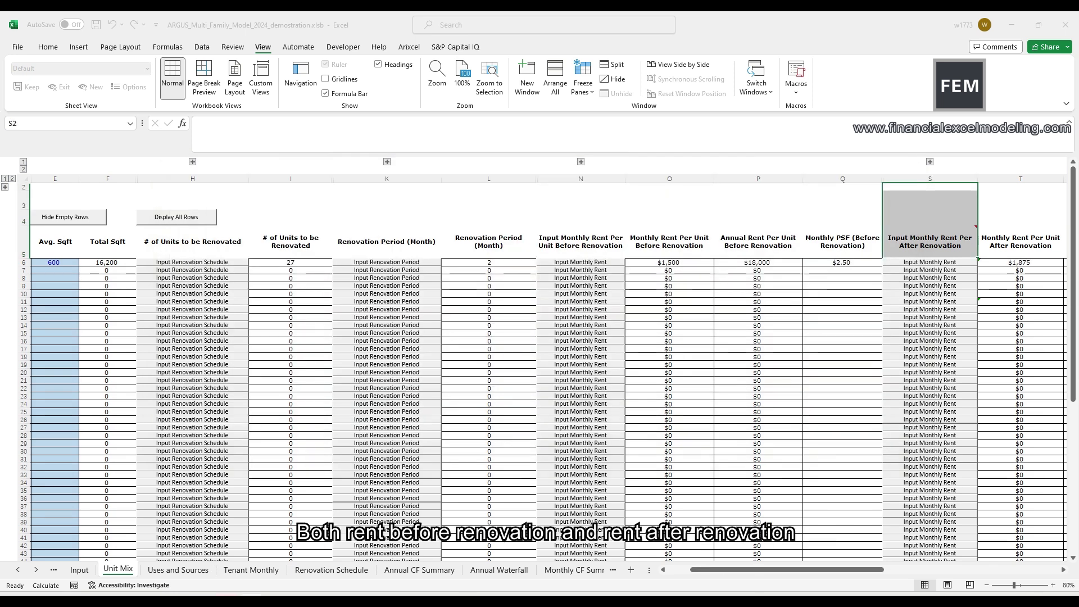
Review the small studio's monthly rents before and after renovation on the Tenant Monthly sheet, and return to Unit Mix
{"action": "left_click", "coordinate": [251, 570]}
{"action": "scroll", "coordinate": [308, 384], "scroll_direction": "up", "scroll_amount": 3}
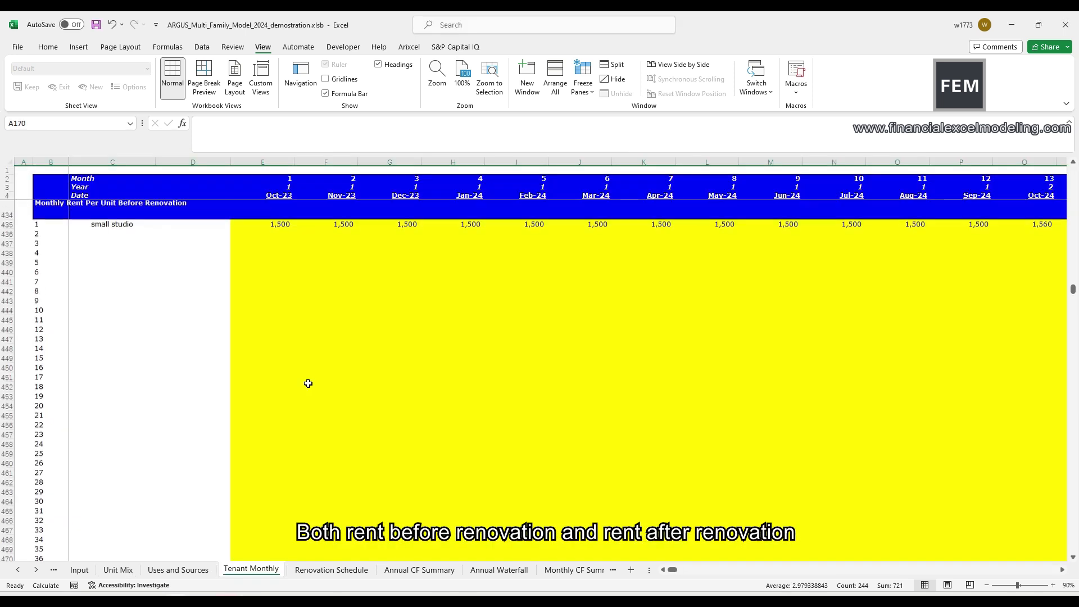
{"action": "scroll", "coordinate": [308, 383], "scroll_direction": "down", "scroll_amount": 15}
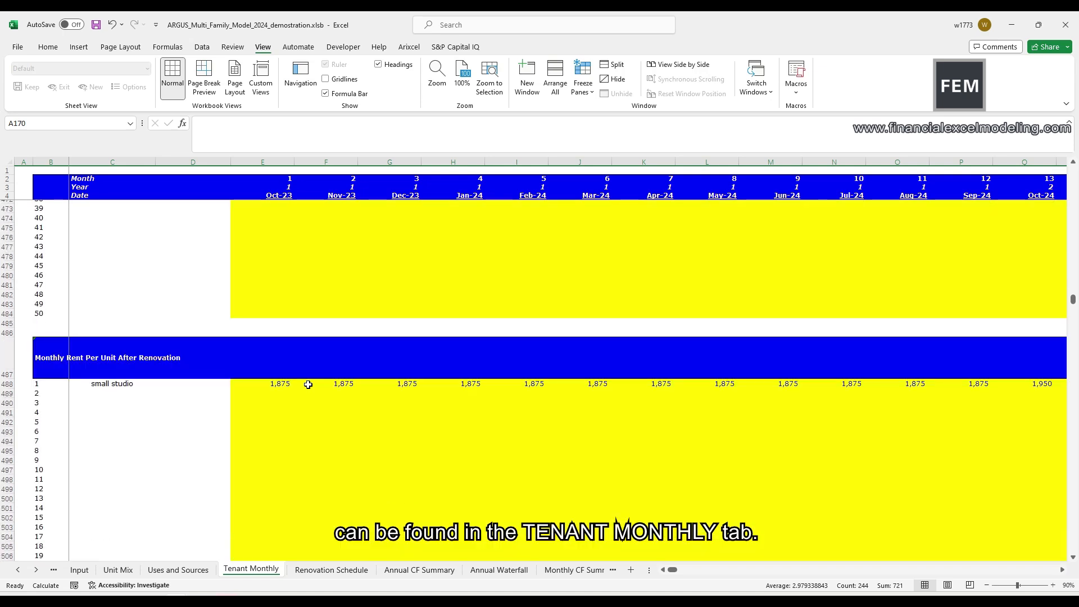
{"action": "scroll", "coordinate": [308, 384], "scroll_direction": "up", "scroll_amount": 15}
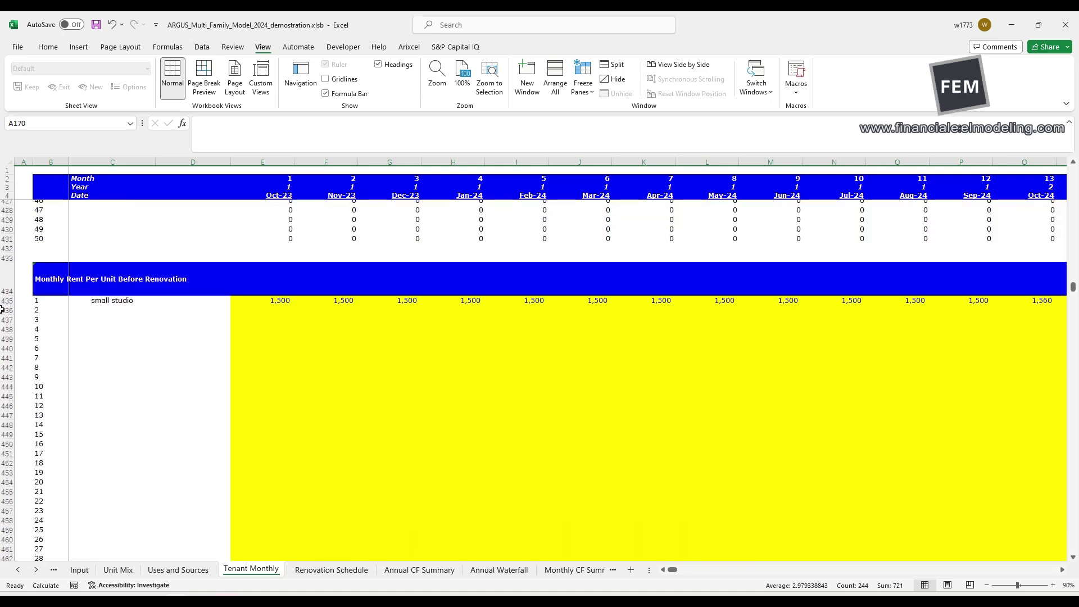
{"action": "left_click", "coordinate": [118, 569]}
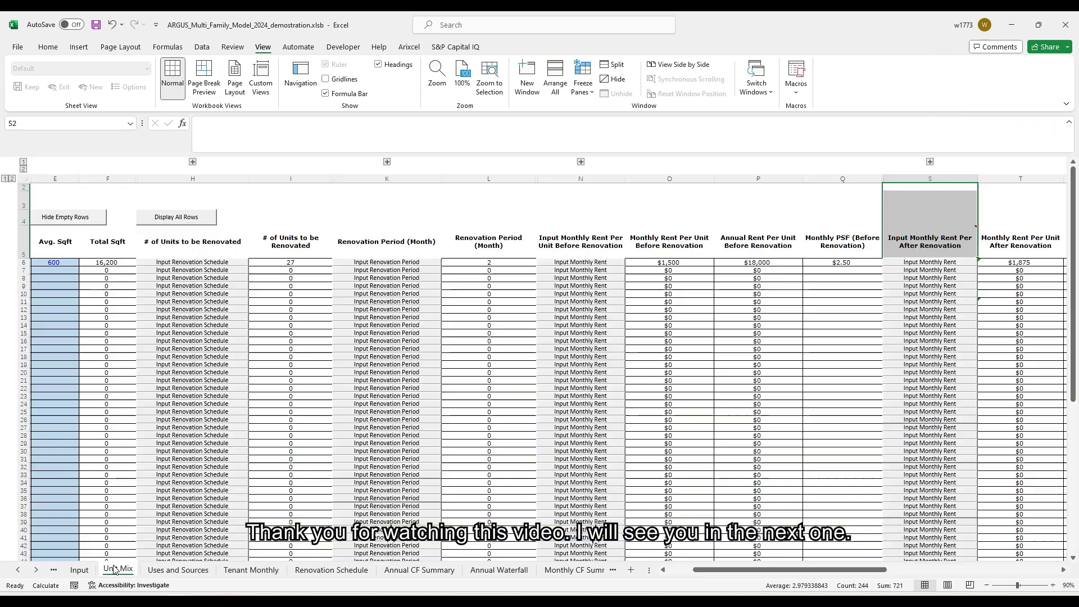